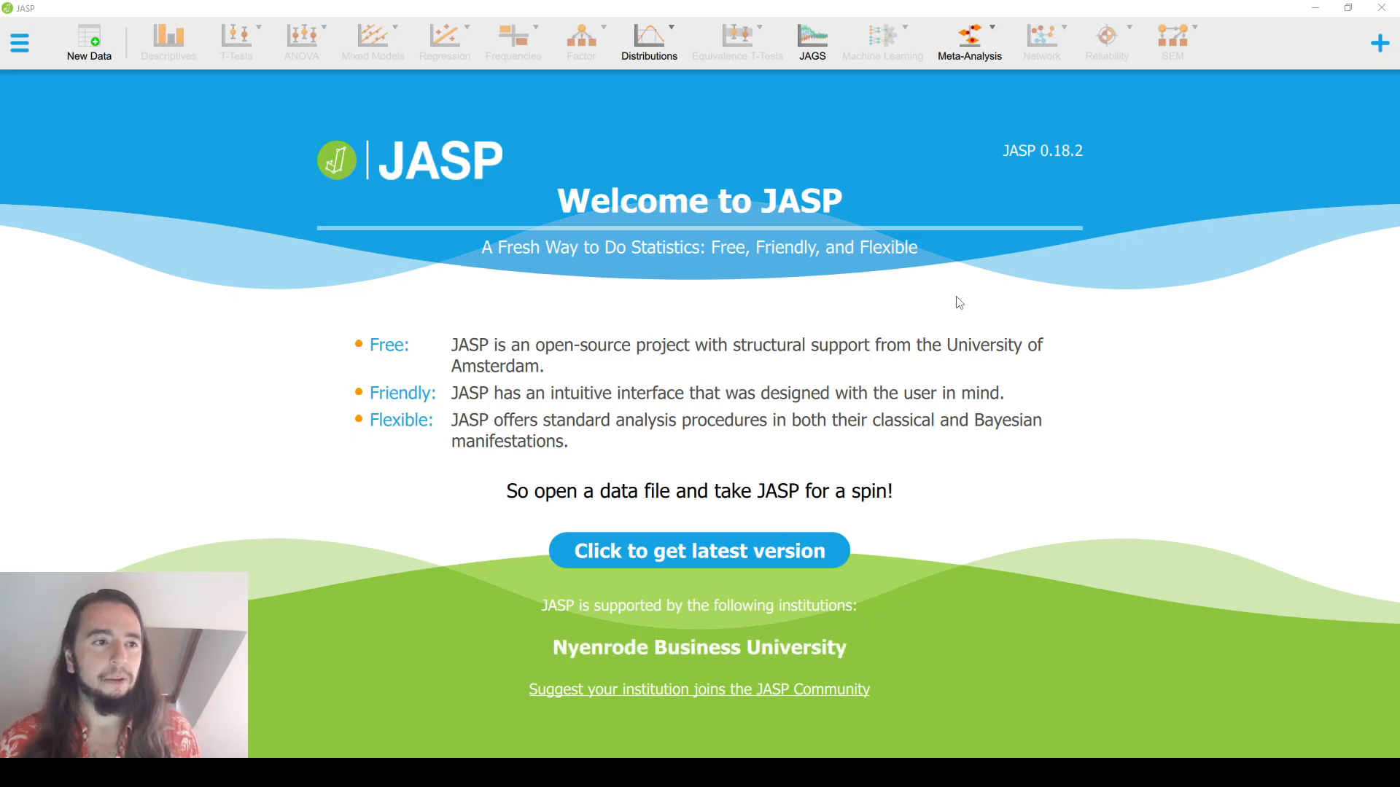
Open the phd-delays (1) data file from the Curso Bayes EAM folder on the computer
{"action": "left_click", "coordinate": [31, 51]}
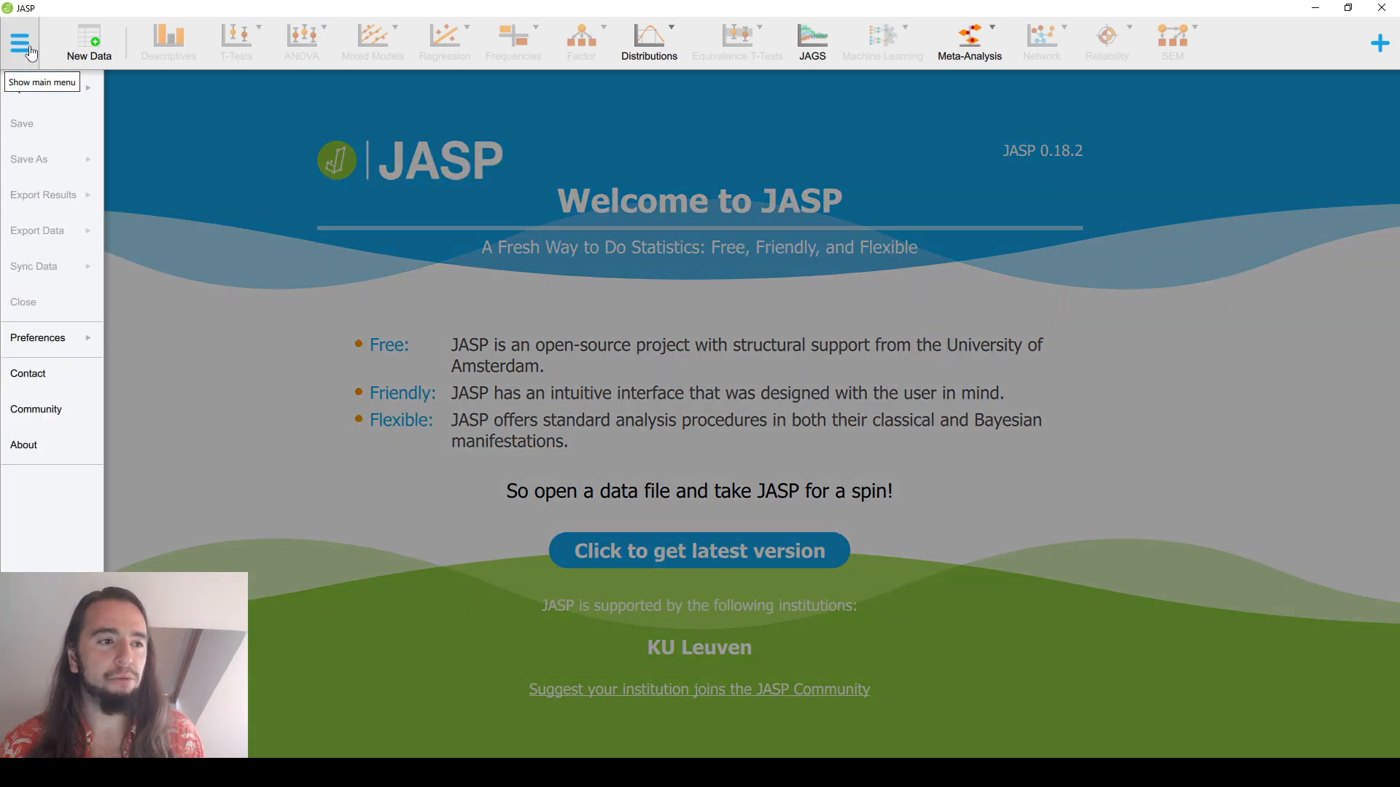
{"action": "left_click", "coordinate": [67, 99]}
{"action": "left_click", "coordinate": [142, 137]}
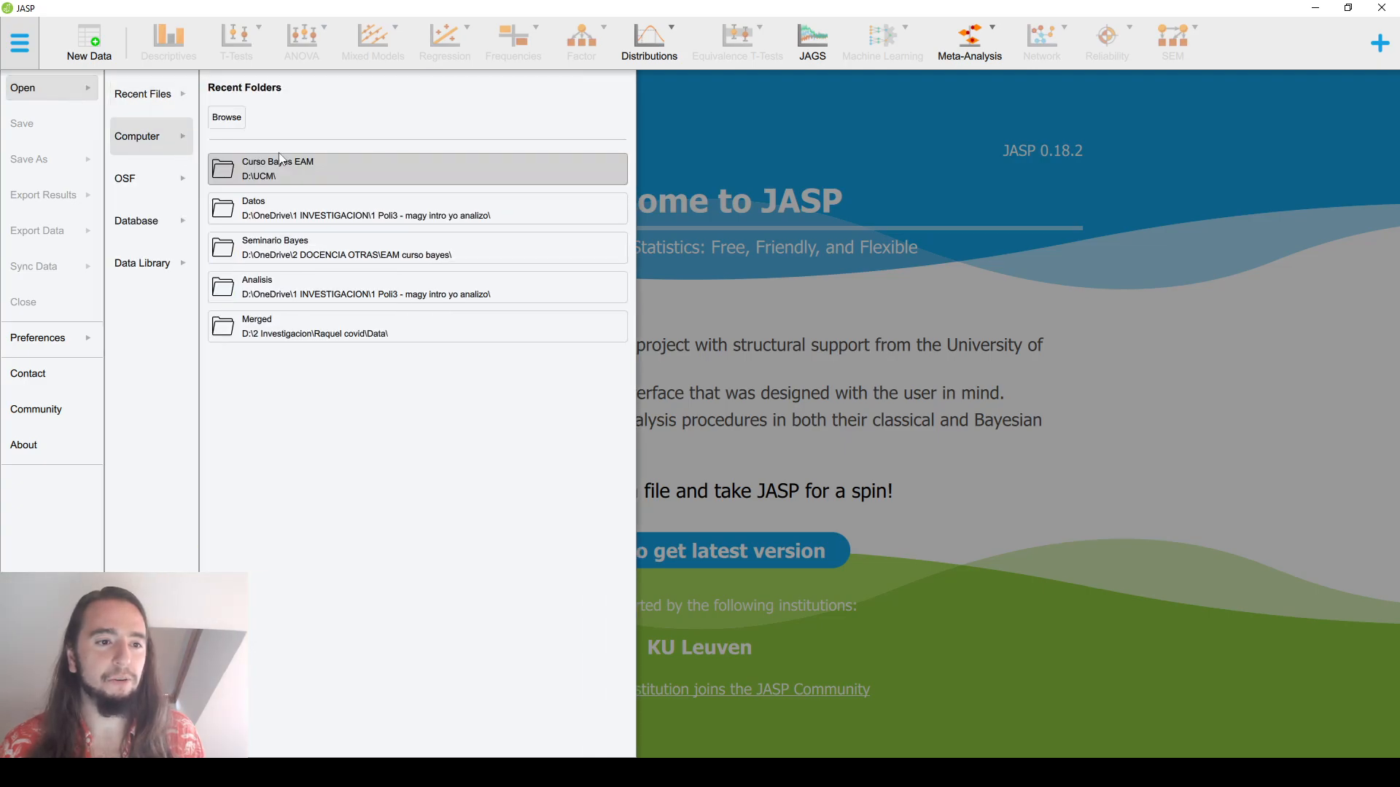
{"action": "left_click", "coordinate": [291, 166]}
{"action": "double_click", "coordinate": [248, 121]}
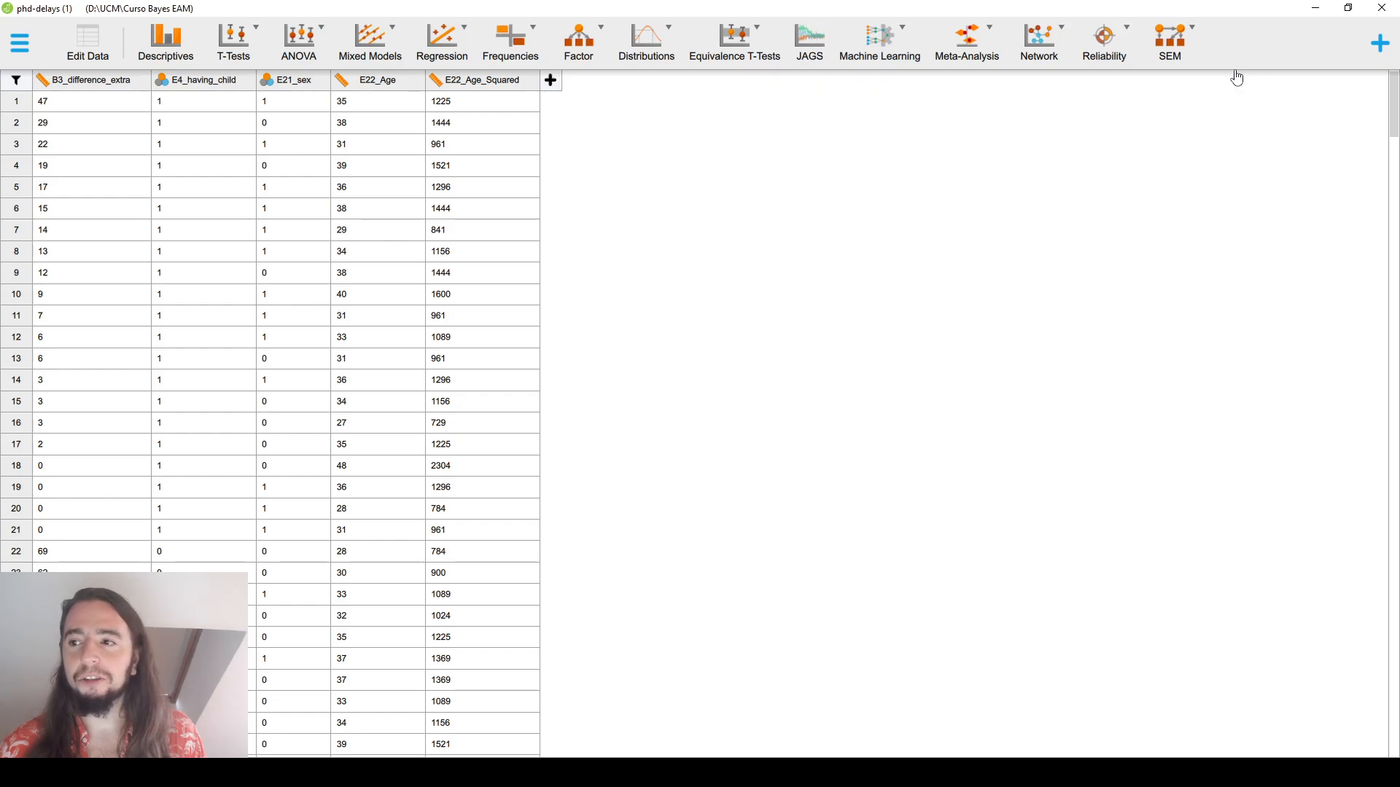
Make sure the JAGS module is enabled and start a new JAGS analysis
{"action": "left_click", "coordinate": [1380, 43]}
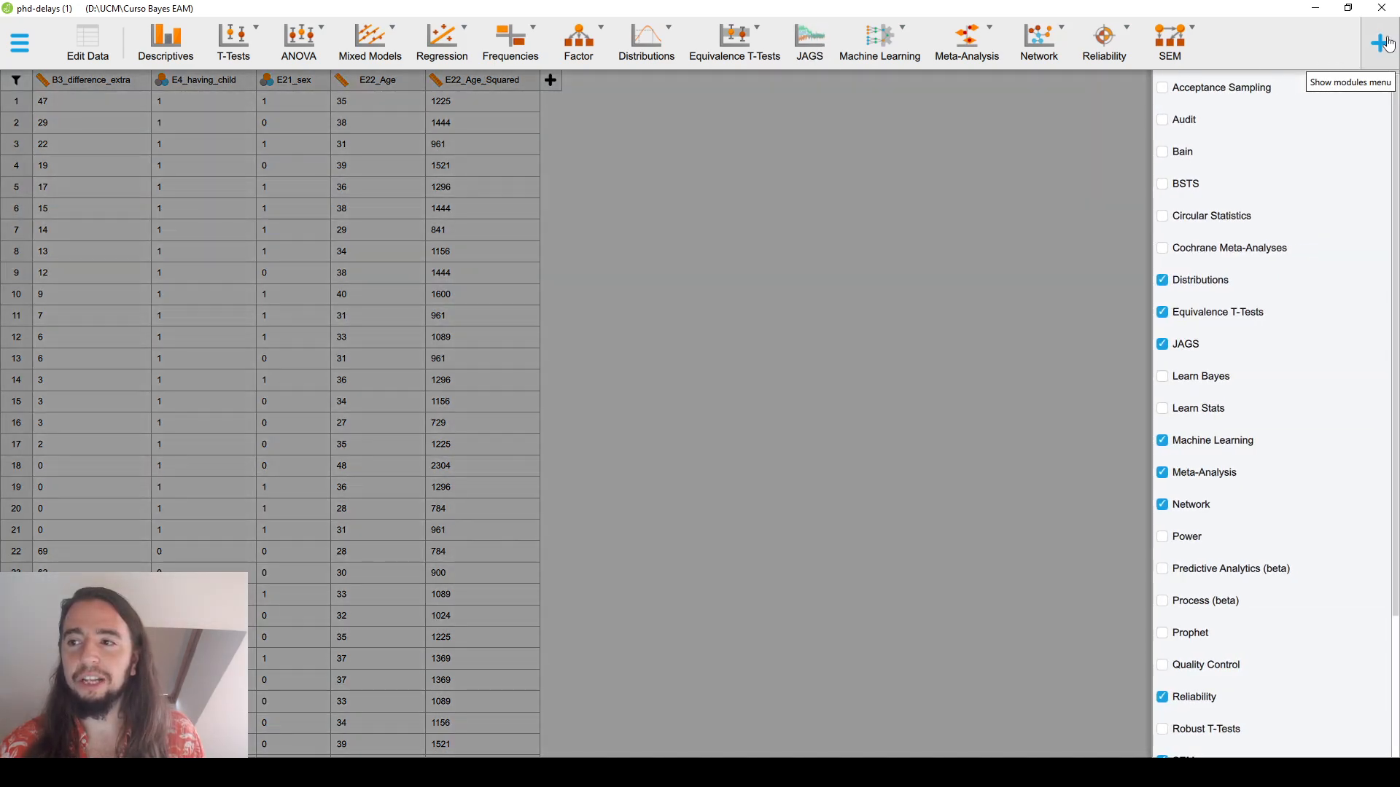
{"action": "scroll", "coordinate": [1196, 510], "scroll_direction": "down", "scroll_amount": 3}
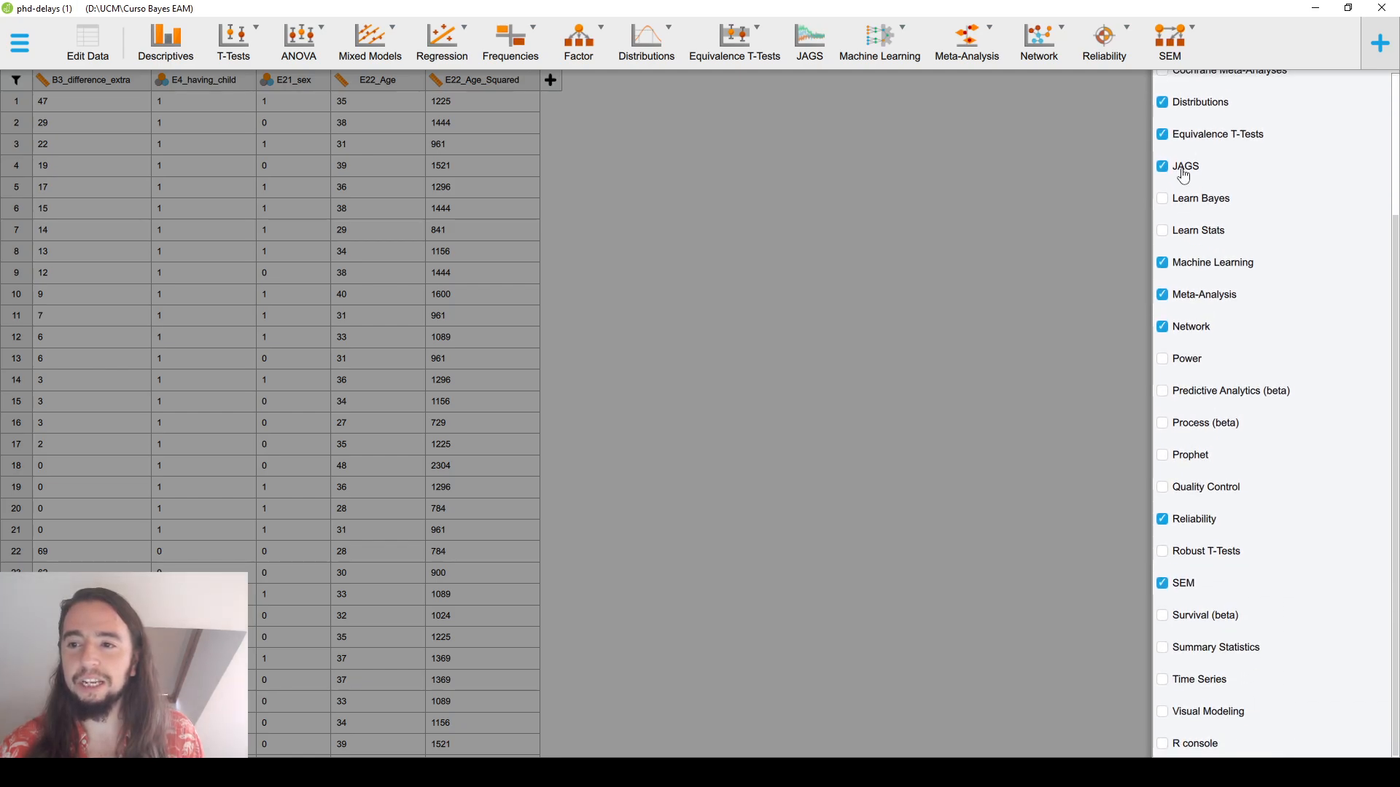
{"action": "left_click", "coordinate": [1183, 171]}
{"action": "left_click", "coordinate": [1183, 171]}
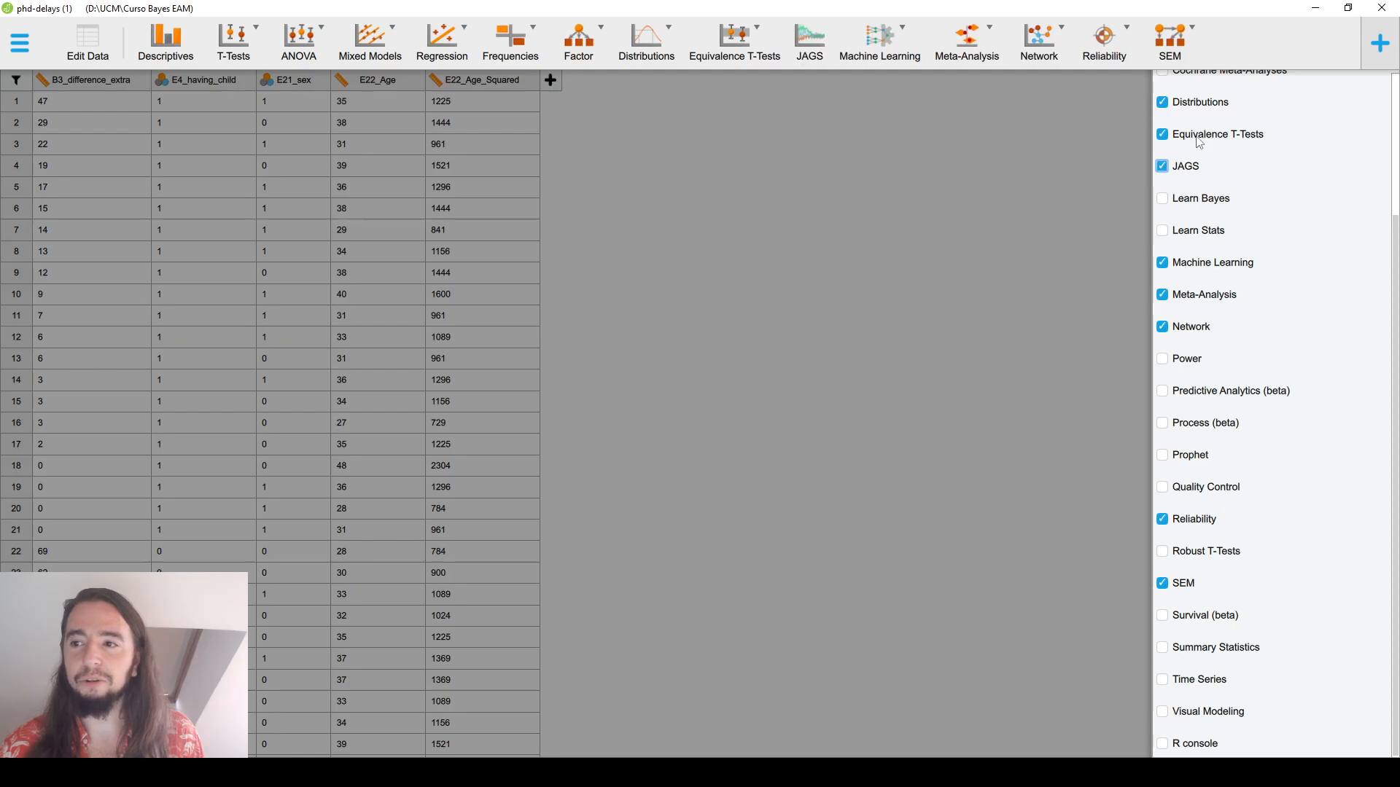
{"action": "left_click", "coordinate": [1387, 58]}
{"action": "left_click", "coordinate": [806, 51]}
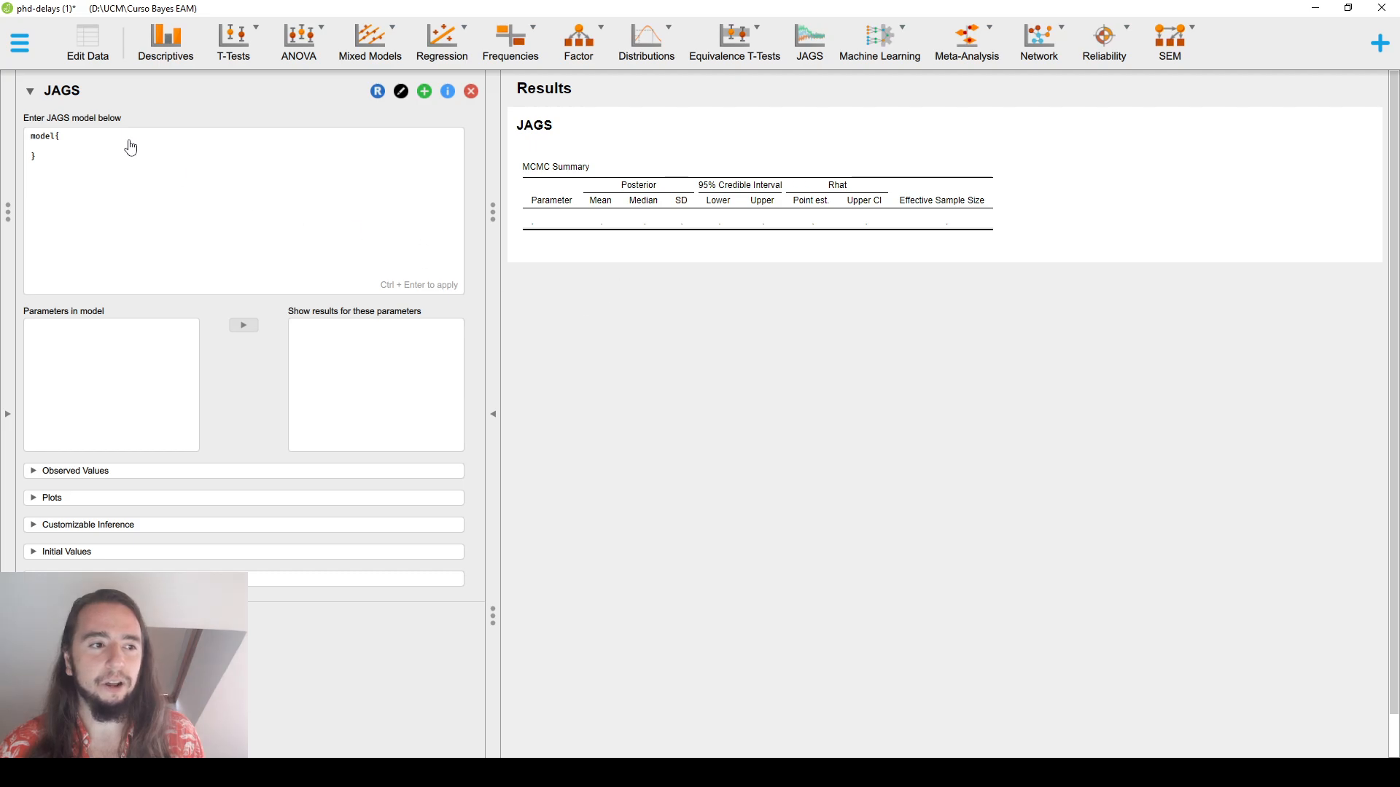
Switch to Notepad and copy the whole JAGS regression model, including its likelihood and priors
{"action": "left_click_drag", "start_coordinate": [53, 169], "coordinate": [4, 140]}
{"action": "left_click", "coordinate": [138, 179]}
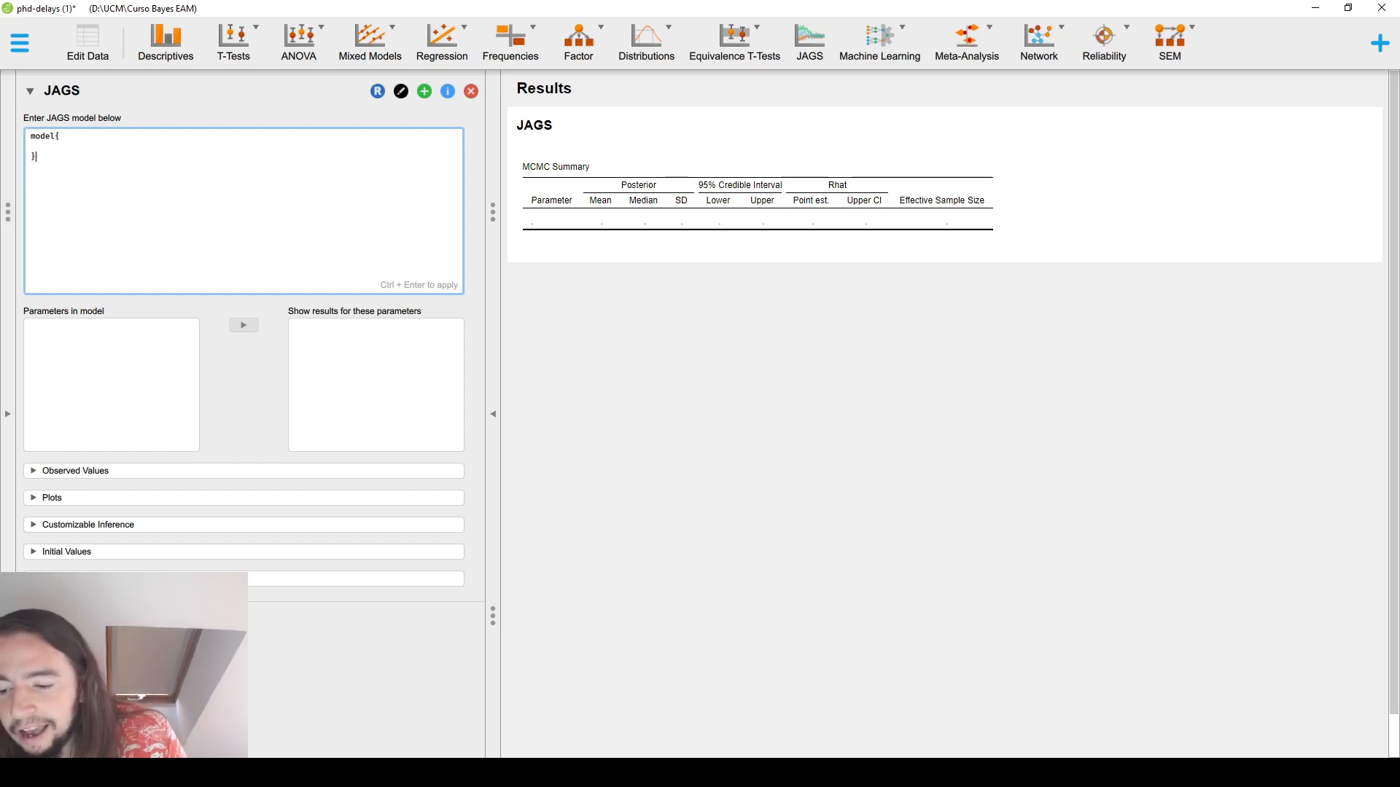
{"action": "key", "text": "alt+Tab"}
{"action": "key", "text": "ctrl+a"}
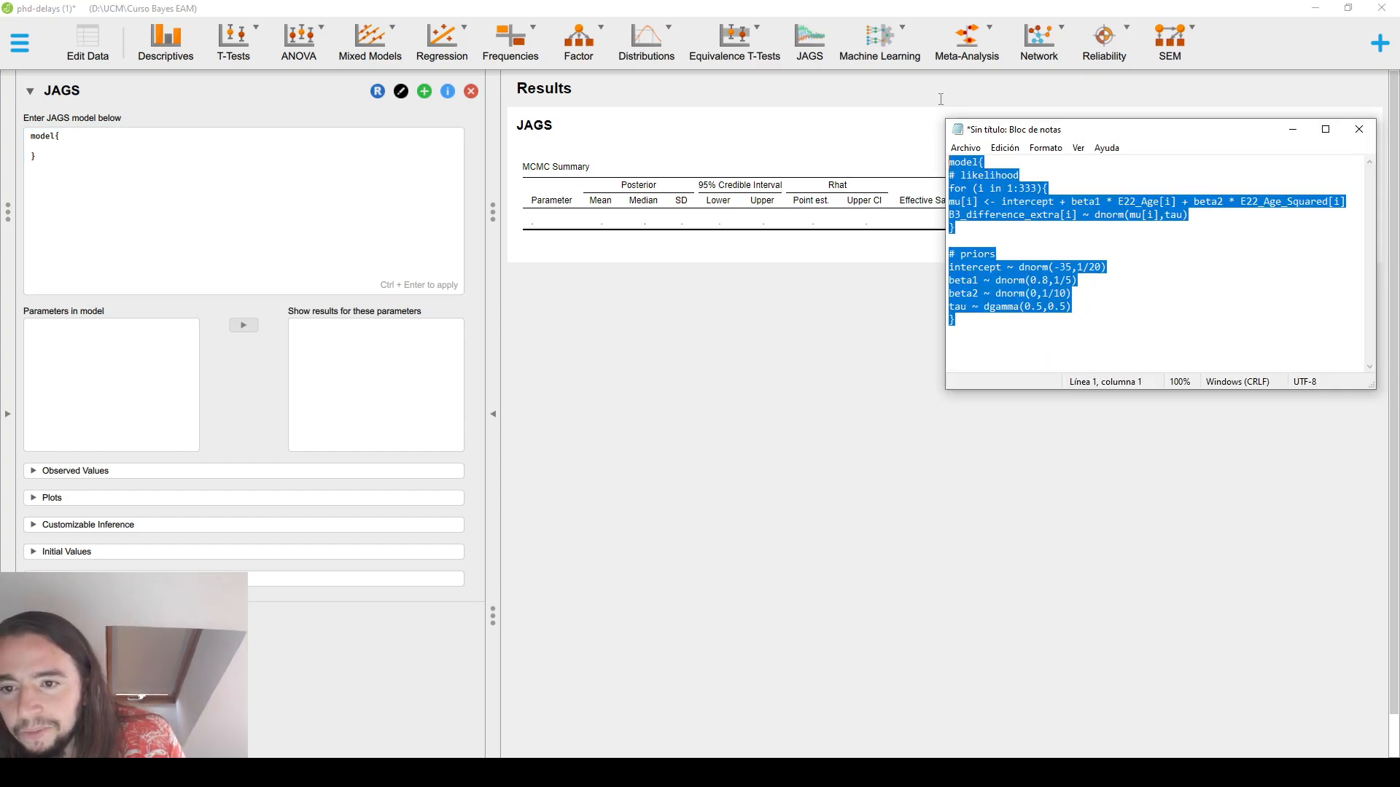
{"action": "key", "text": "ctrl+c"}
Replace the default JAGS model text with the copied model code and apply it
{"action": "left_click", "coordinate": [146, 143]}
{"action": "key", "text": "ctrl+a"}
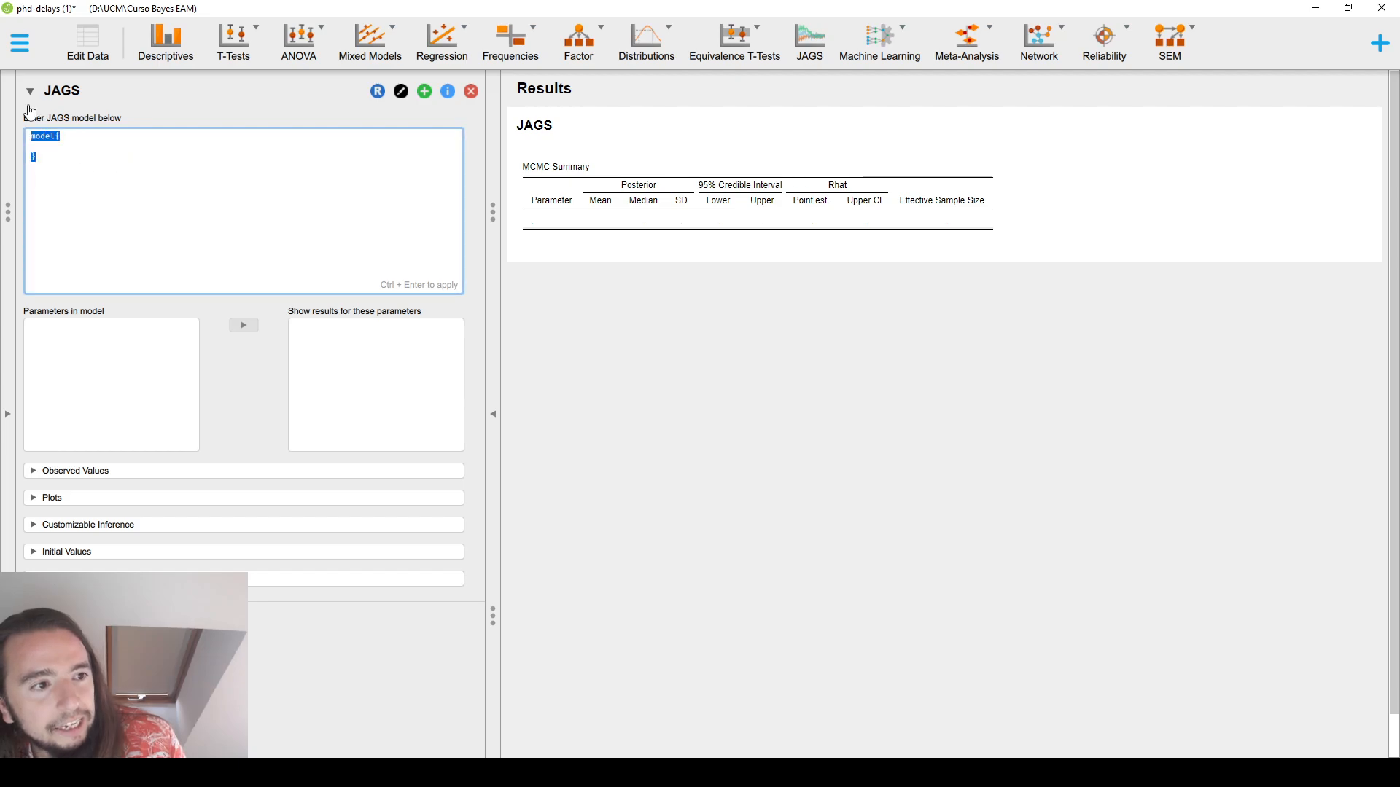
{"action": "key", "text": "ctrl+v"}
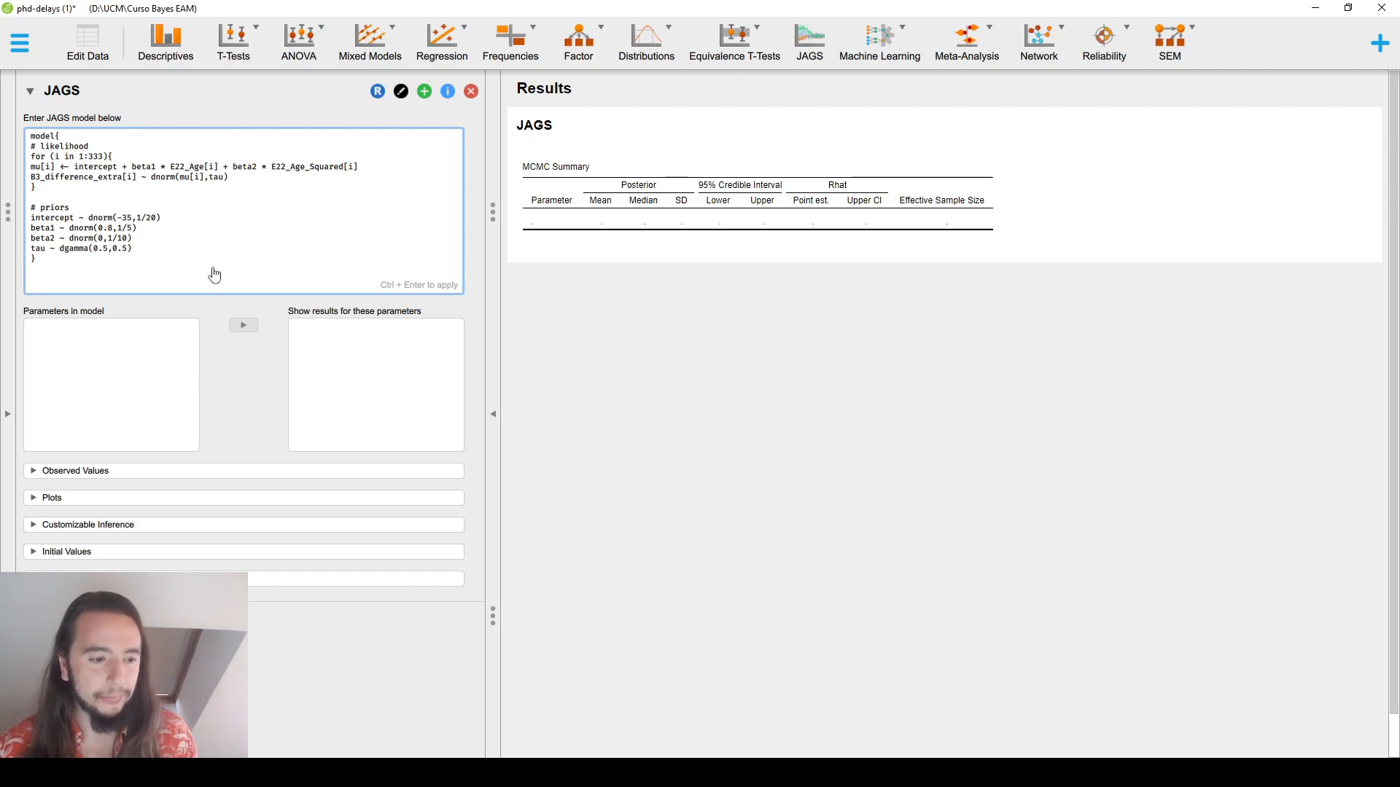
{"action": "key", "text": "ctrl+Return"}
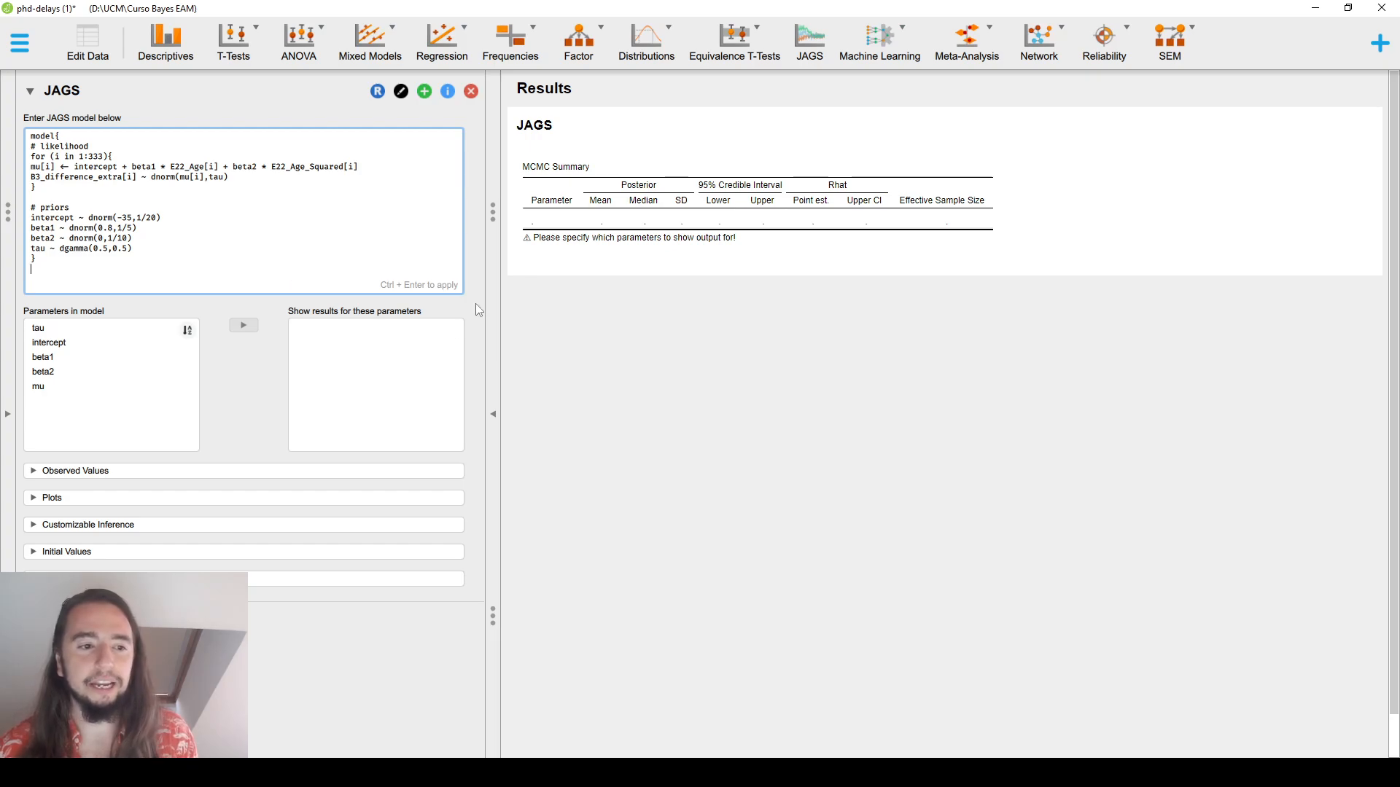
Add beta2 to the parameters for which results are shown
{"action": "left_click", "coordinate": [66, 357]}
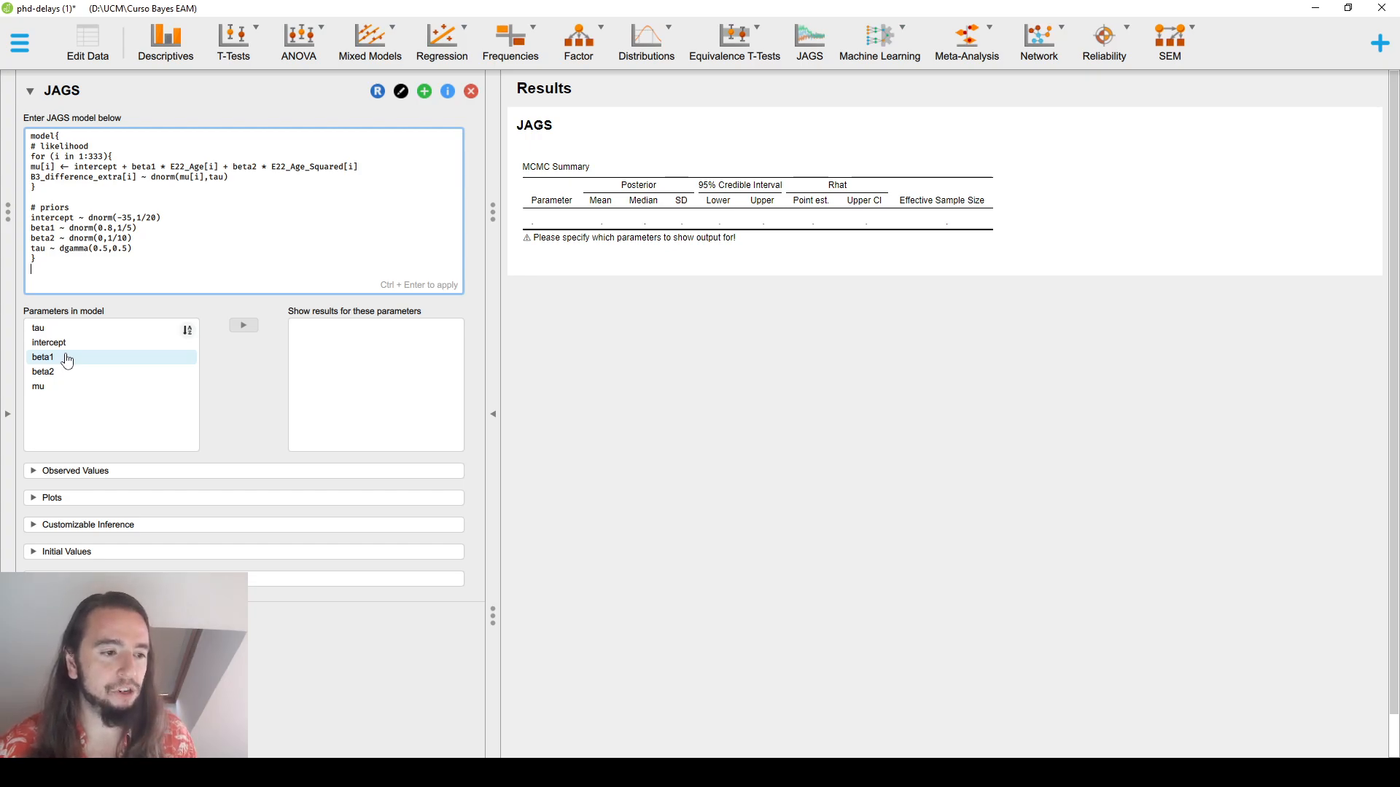
{"action": "left_click", "coordinate": [67, 357]}
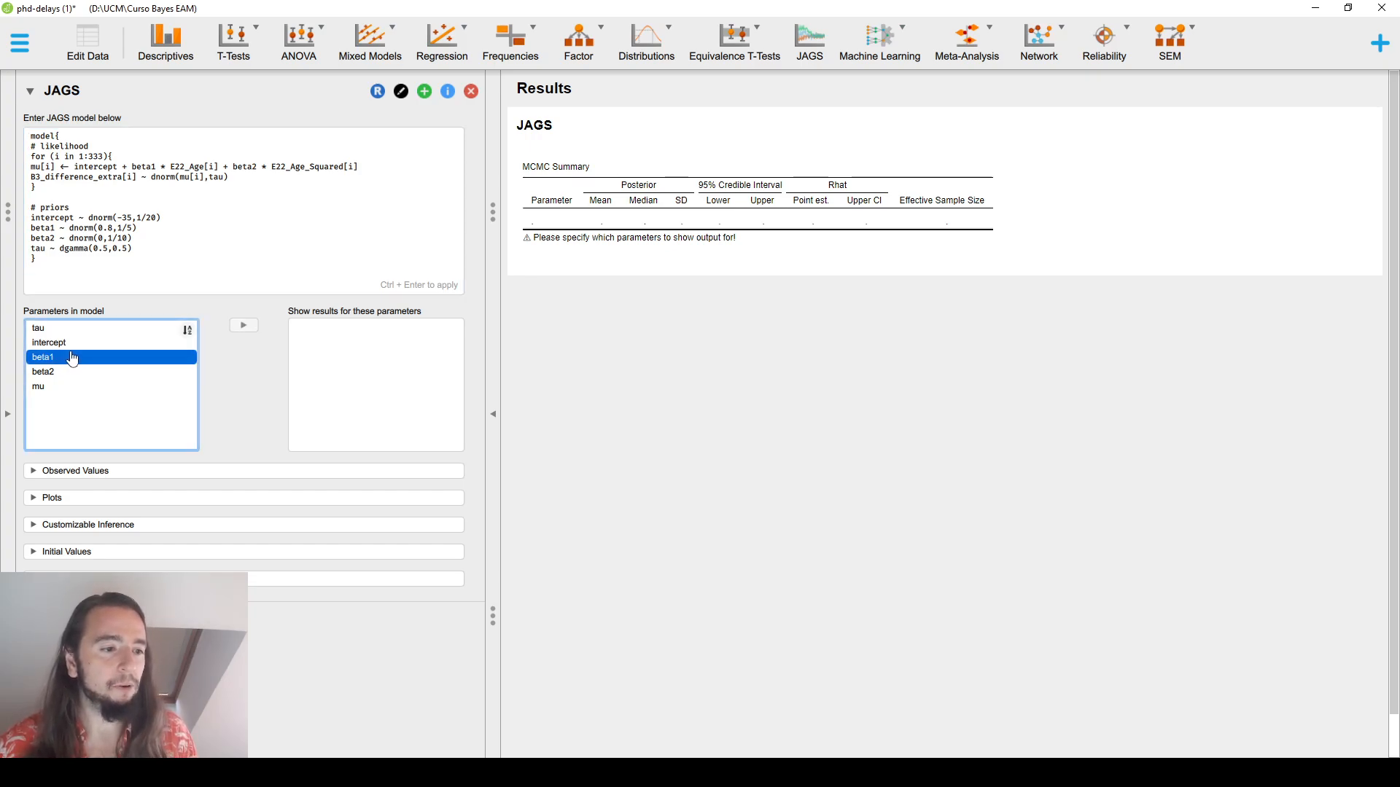
{"action": "left_click", "coordinate": [128, 375]}
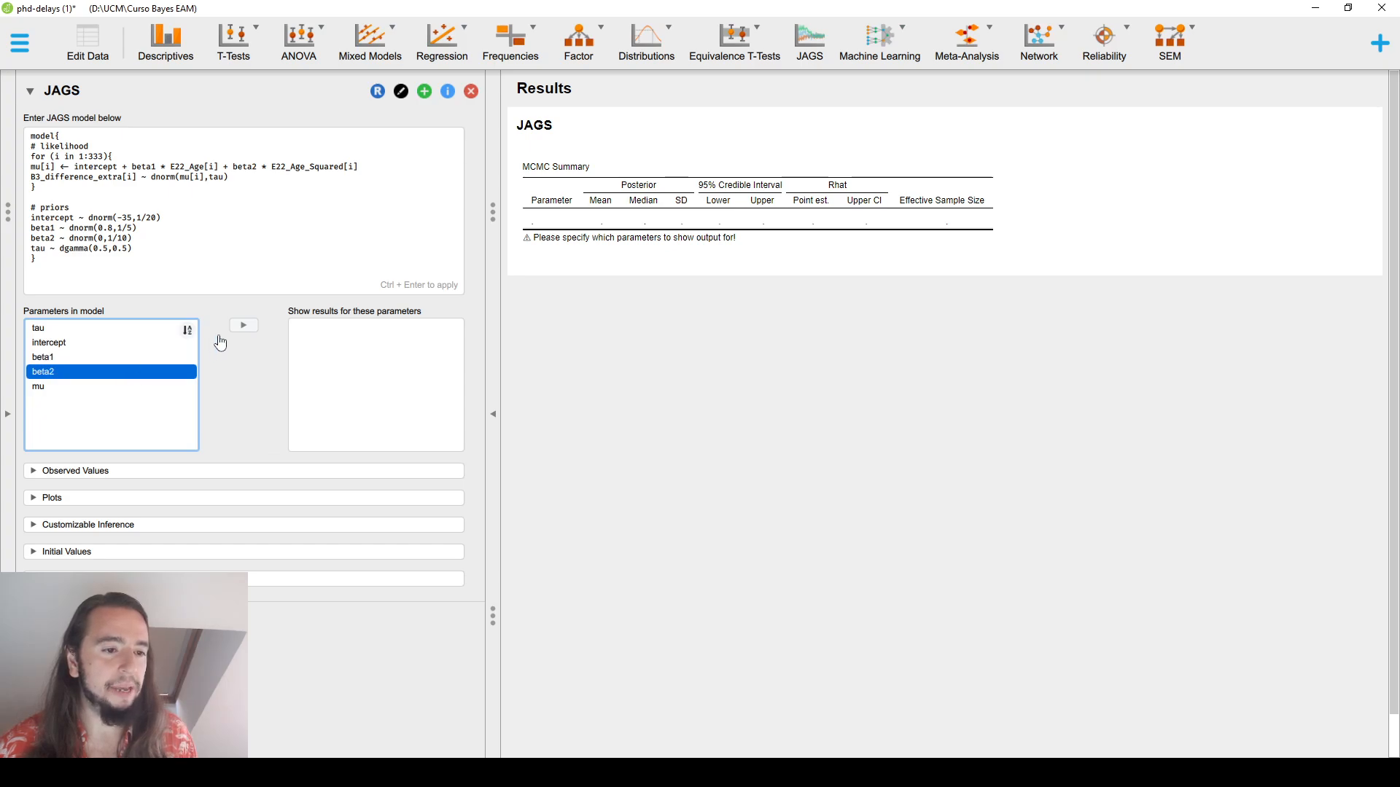
{"action": "left_click", "coordinate": [245, 326]}
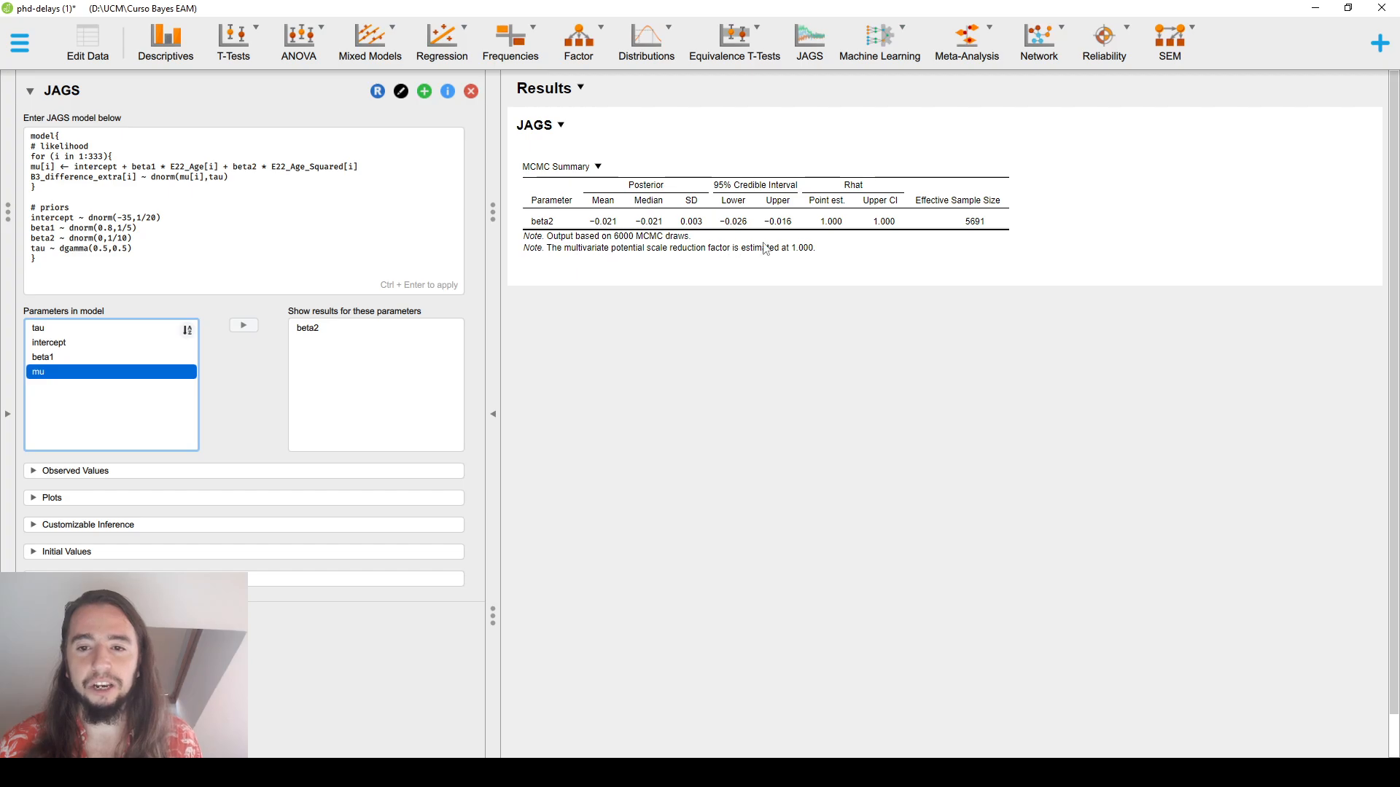
Add a density plot for beta2 and turn off aggregating chains for densities and histograms
{"action": "left_click", "coordinate": [212, 472]}
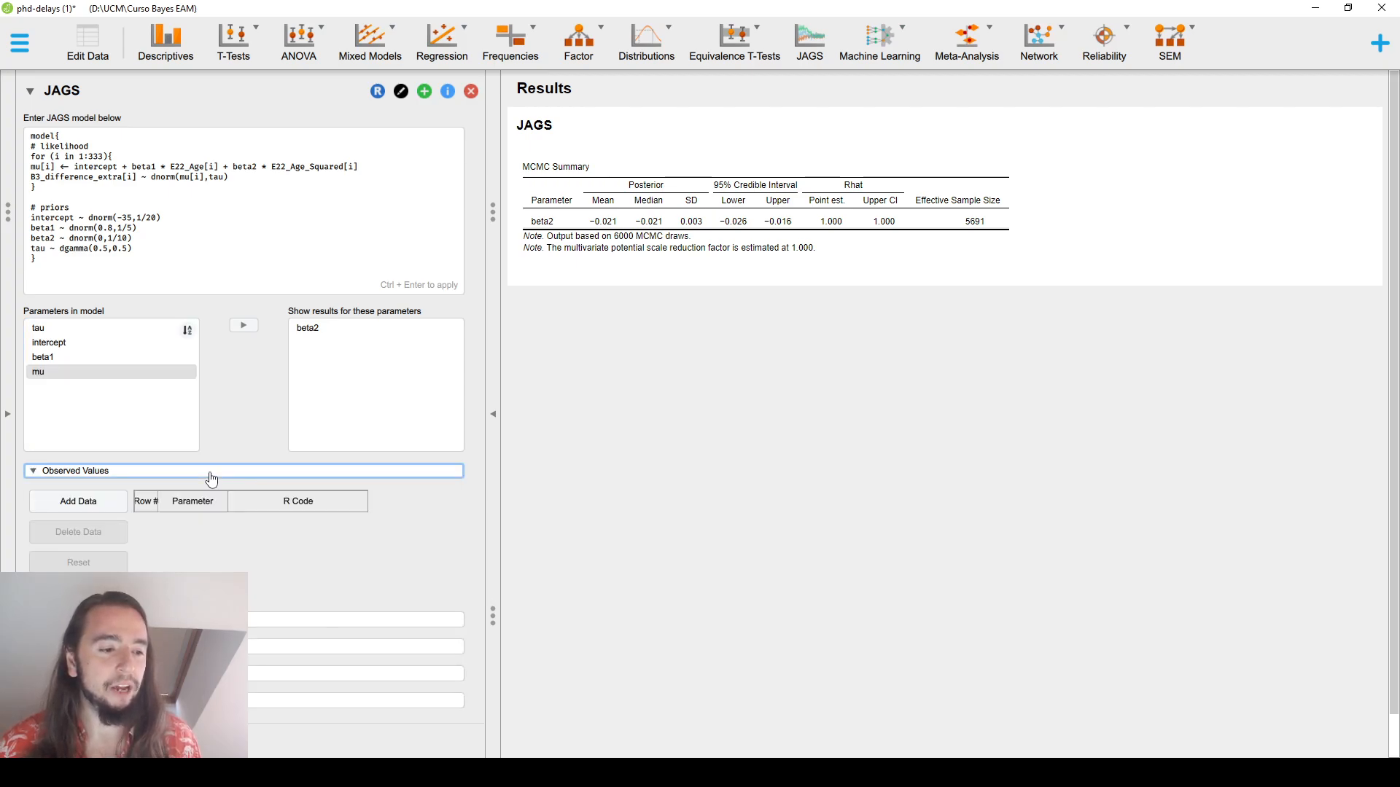
{"action": "left_click", "coordinate": [210, 474]}
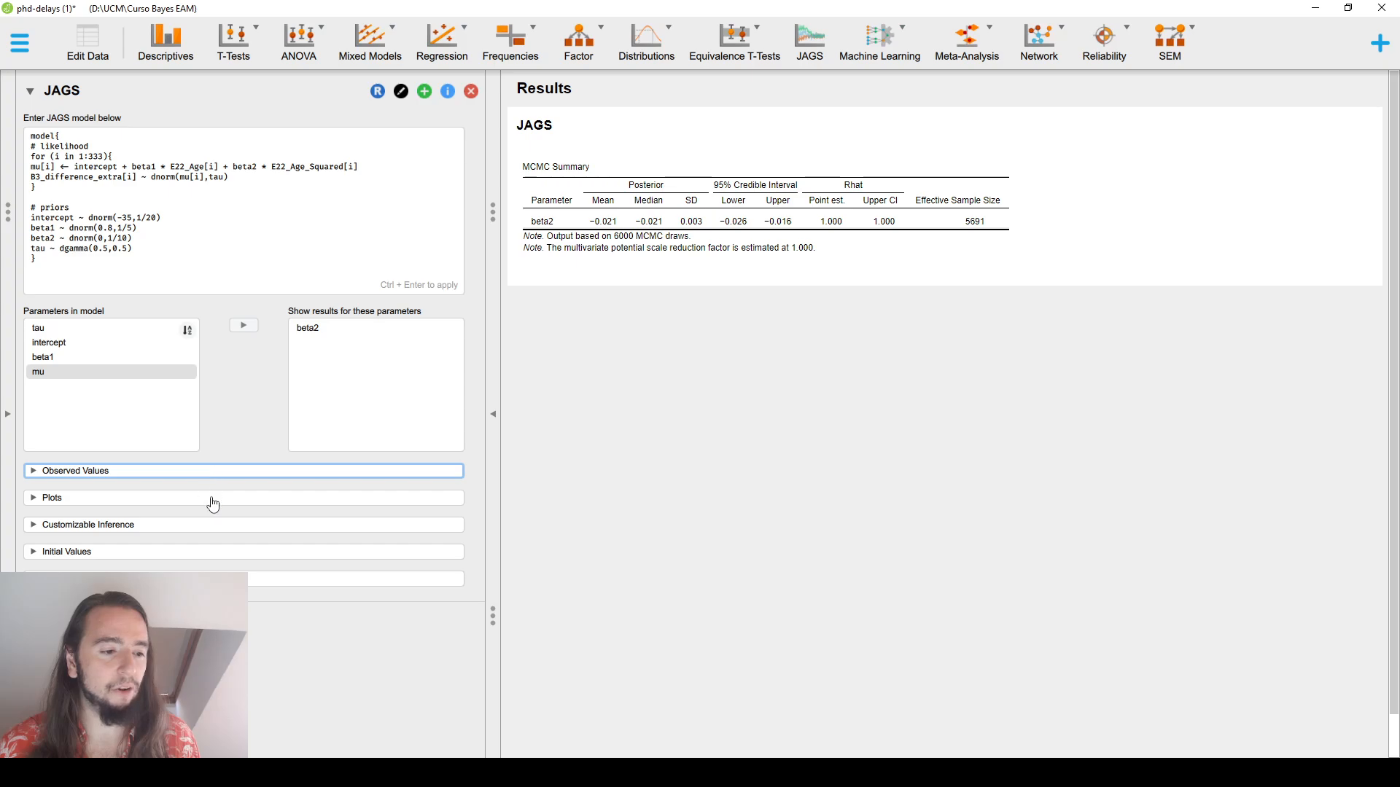
{"action": "left_click", "coordinate": [213, 505]}
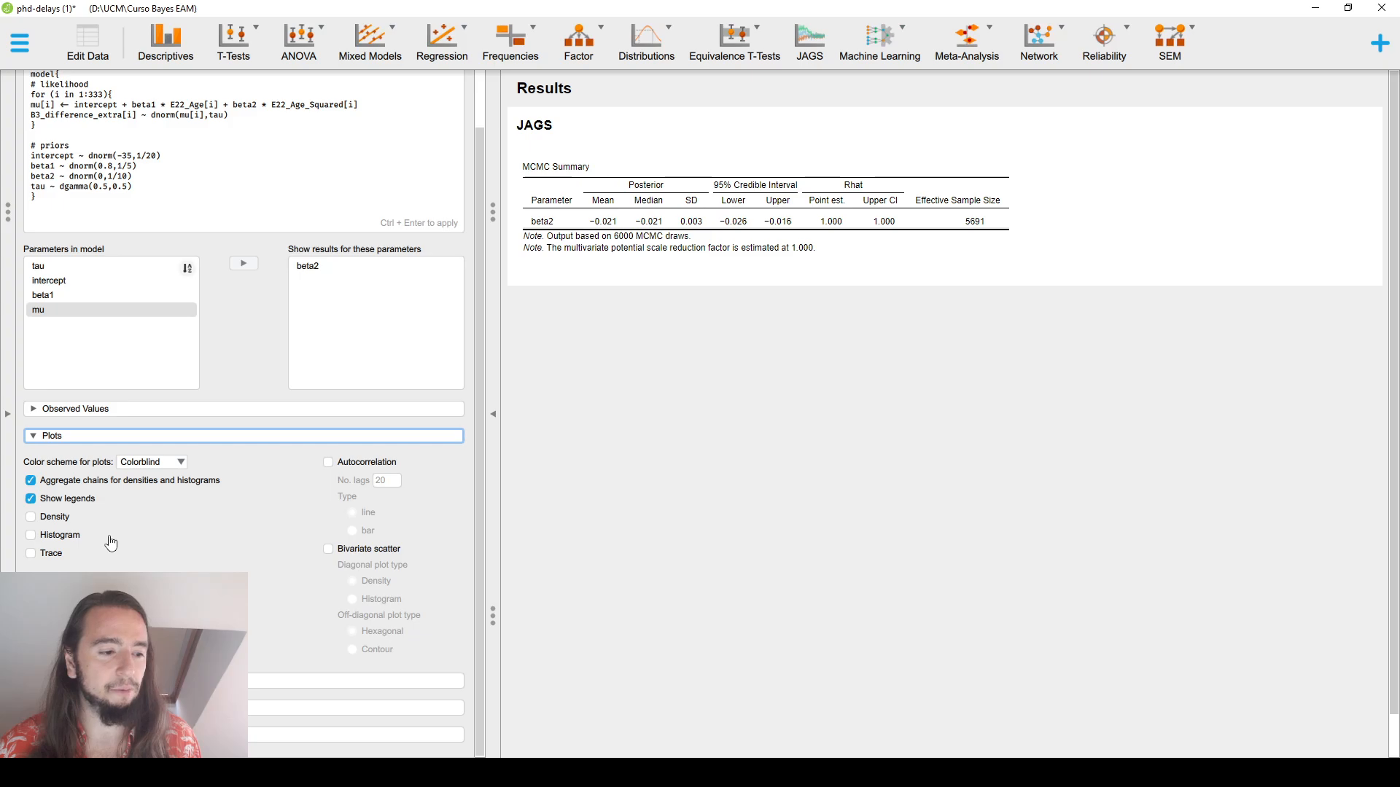
{"action": "left_click", "coordinate": [52, 525]}
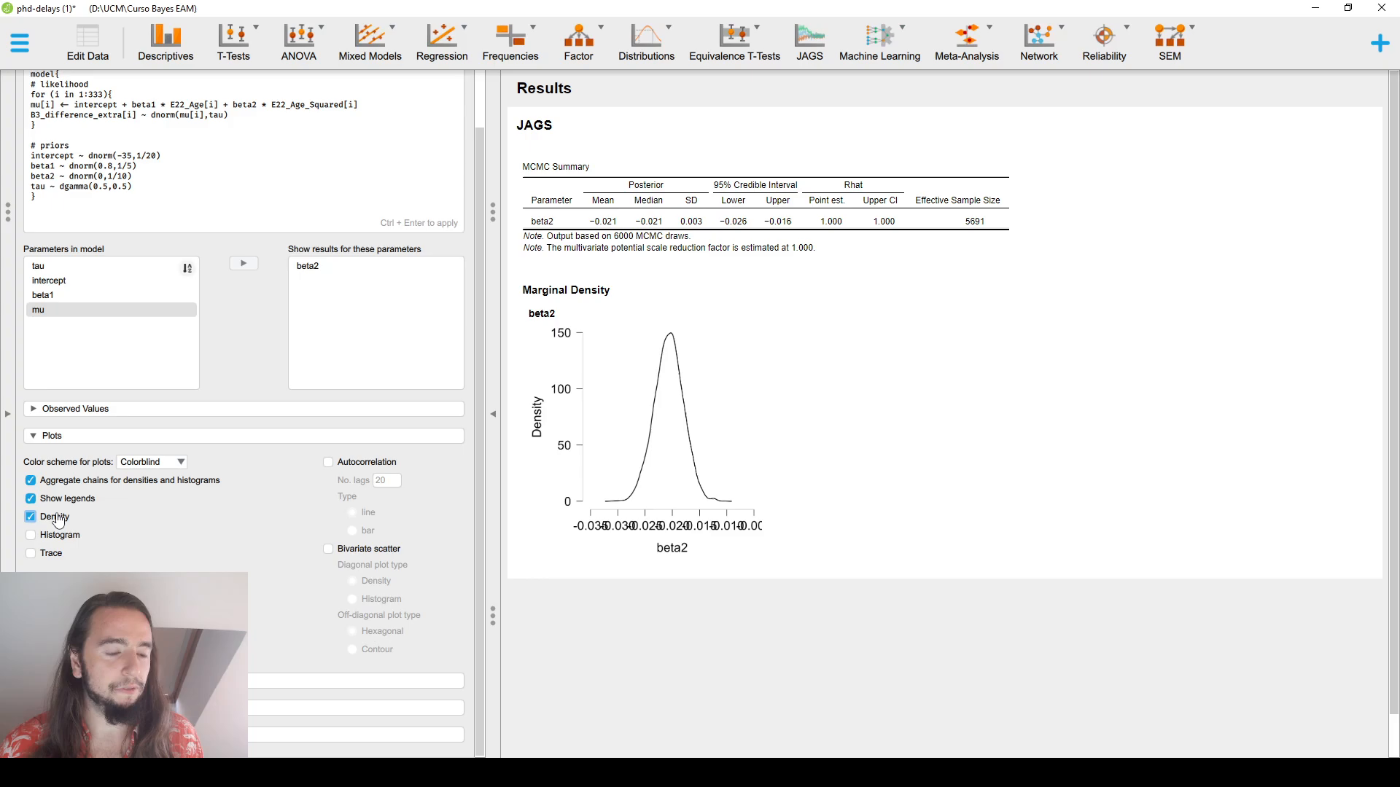
{"action": "left_click", "coordinate": [80, 483]}
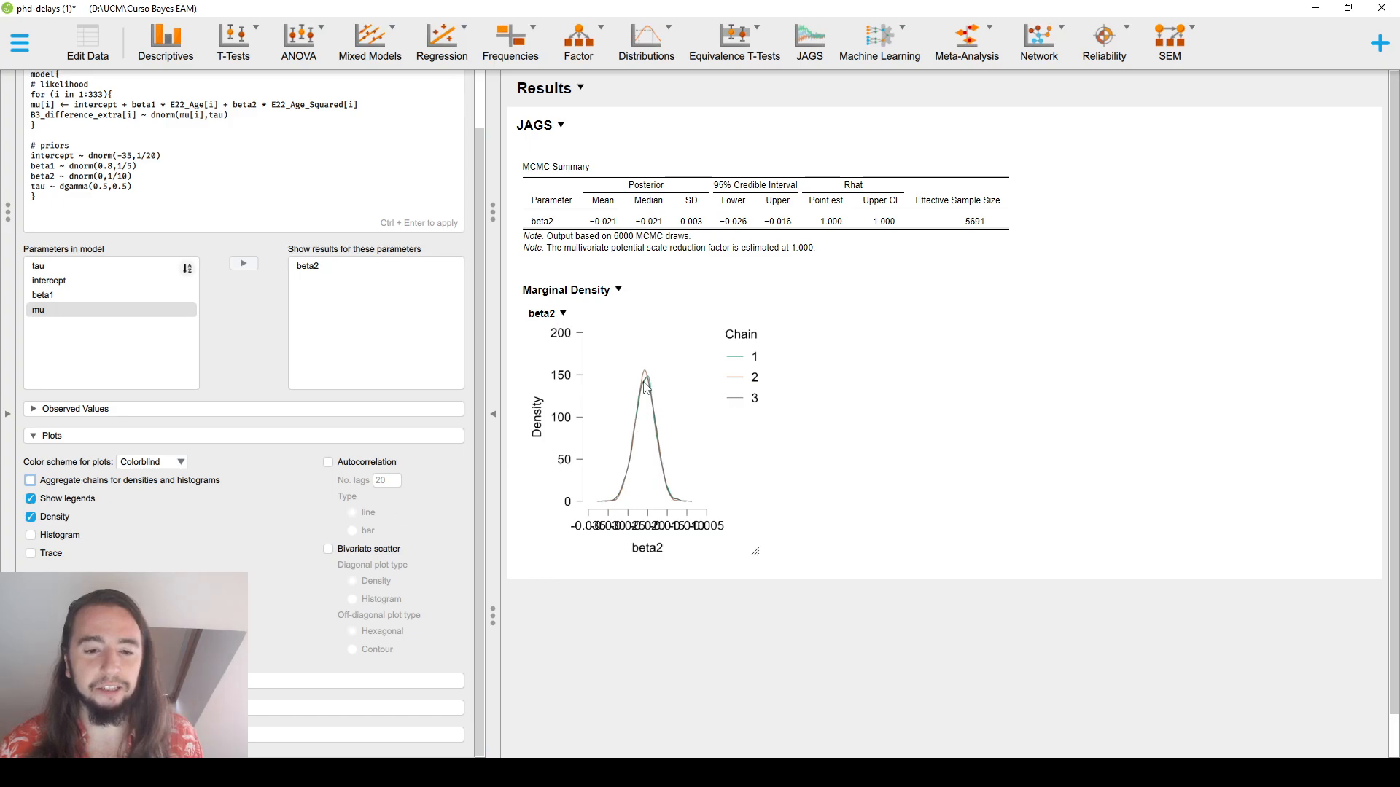
Add a trace plot for beta2 and stretch it into a wide, flat shape
{"action": "left_click", "coordinate": [51, 556]}
{"action": "scroll", "coordinate": [715, 540], "scroll_direction": "down", "scroll_amount": 2}
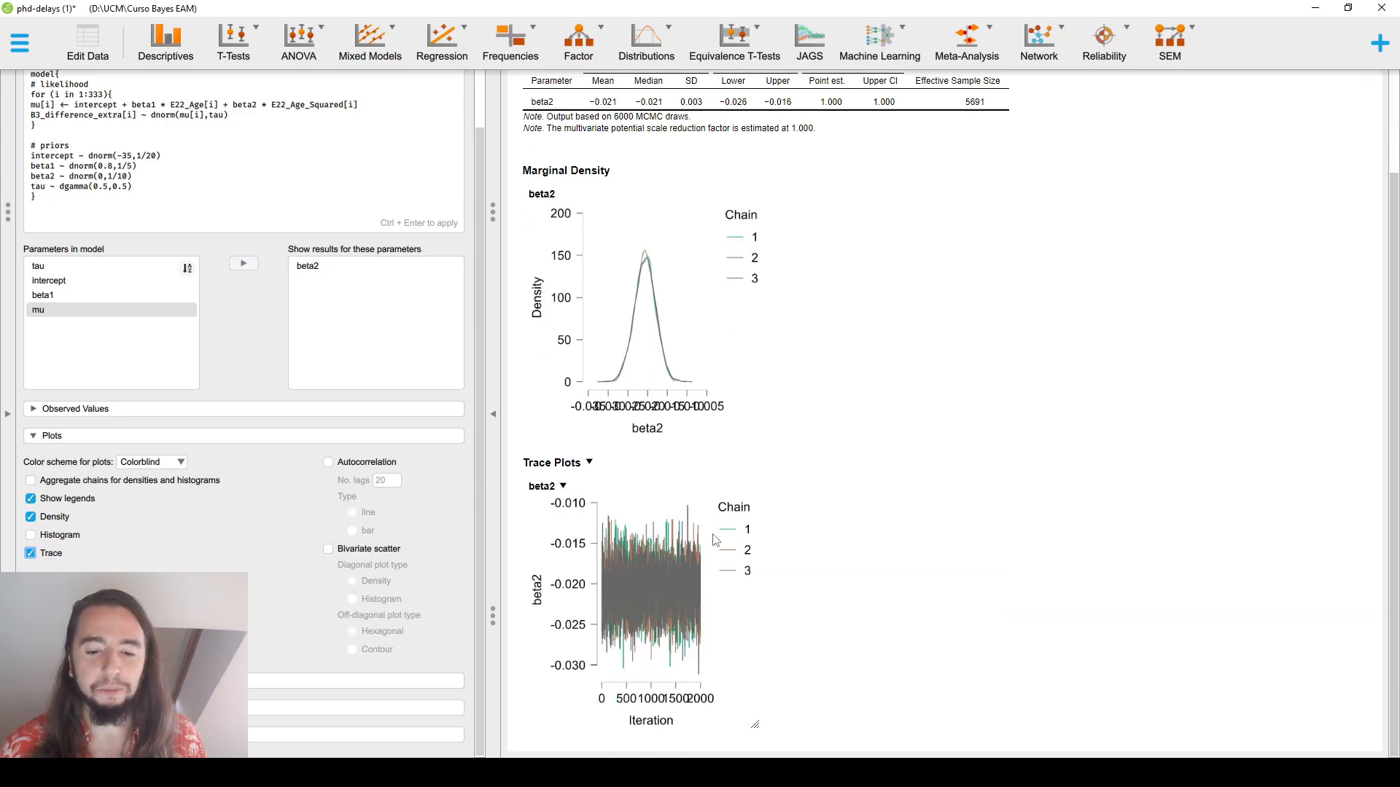
{"action": "mouse_move", "coordinate": [757, 726]}
{"action": "left_mouse_down"}
{"action": "mouse_move", "coordinate": [984, 715]}
{"action": "mouse_move", "coordinate": [1224, 678]}
{"action": "mouse_move", "coordinate": [1102, 698]}
{"action": "left_mouse_up"}
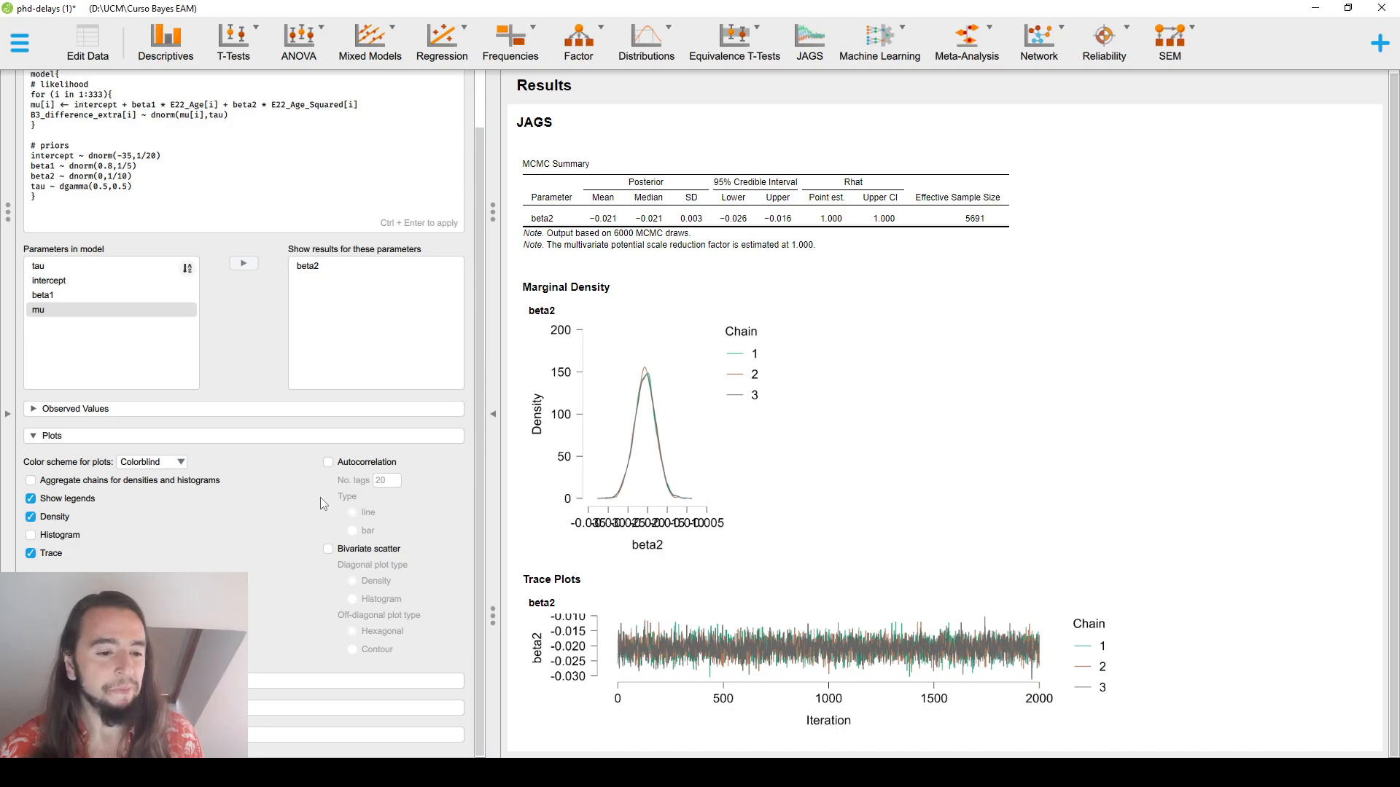
Add an autocorrelation plot for beta2, enlarge it, and try the bar type before returning to line
{"action": "left_click", "coordinate": [340, 466]}
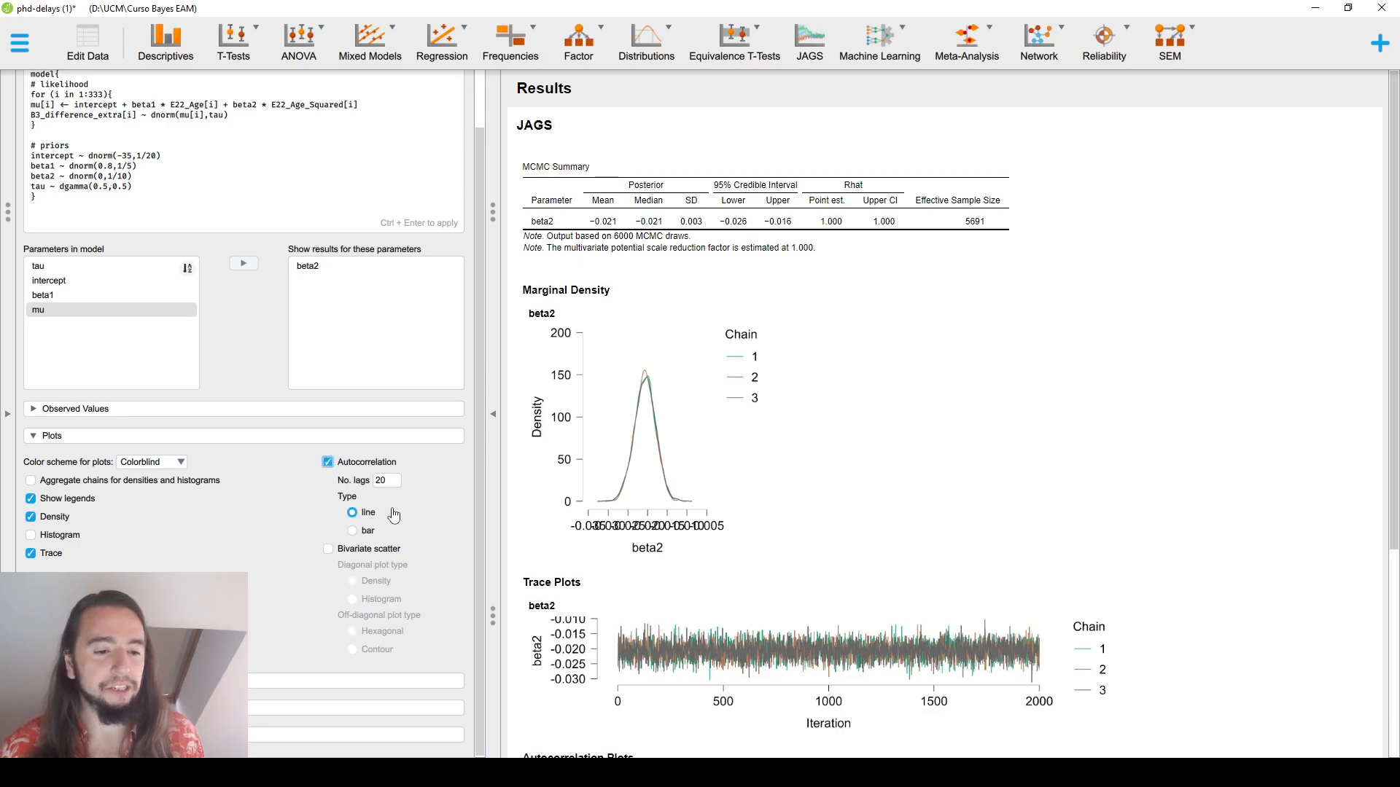
{"action": "scroll", "coordinate": [941, 554], "scroll_direction": "down", "scroll_amount": 3}
{"action": "scroll", "coordinate": [941, 552], "scroll_direction": "down", "scroll_amount": 1}
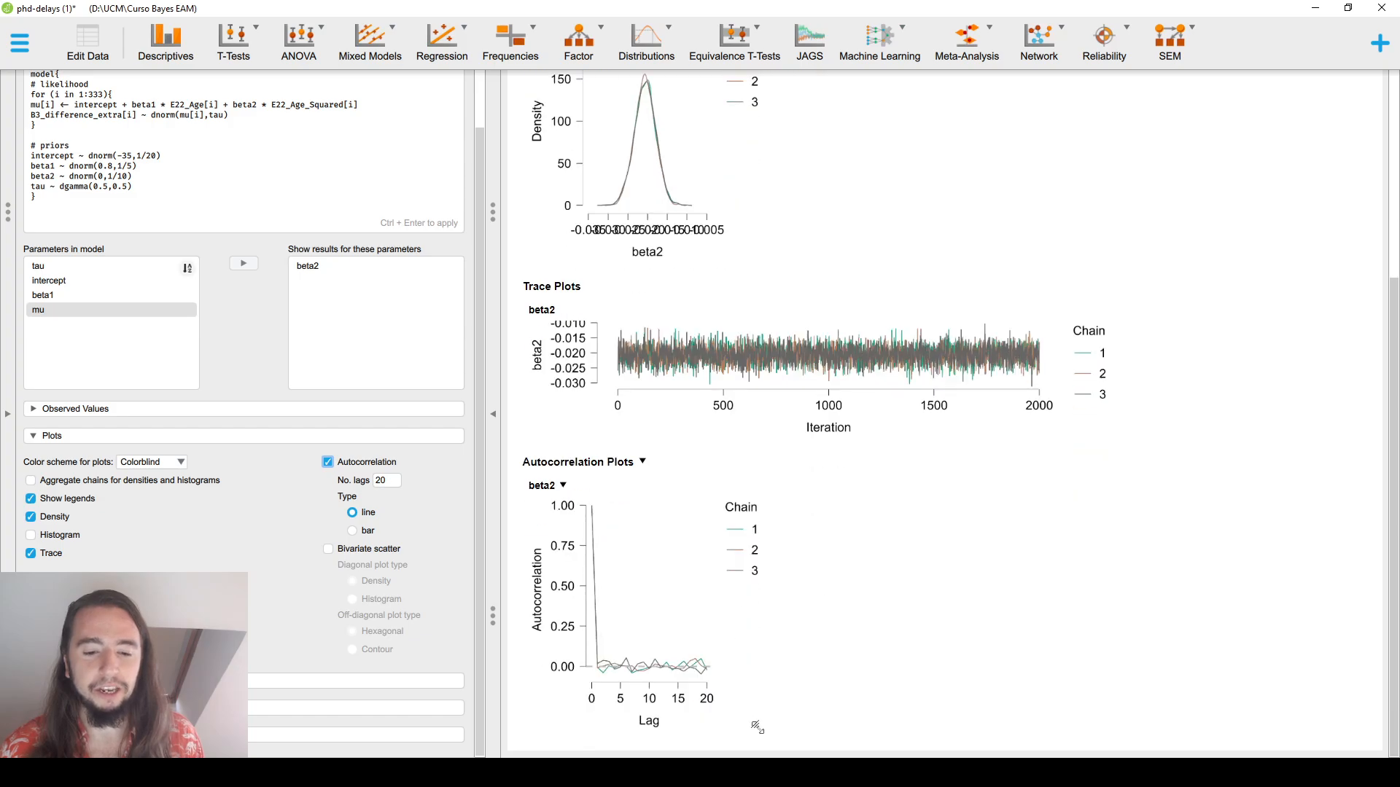
{"action": "left_click_drag", "start_coordinate": [756, 727], "coordinate": [969, 758]}
{"action": "scroll", "coordinate": [847, 587], "scroll_direction": "down", "scroll_amount": 1}
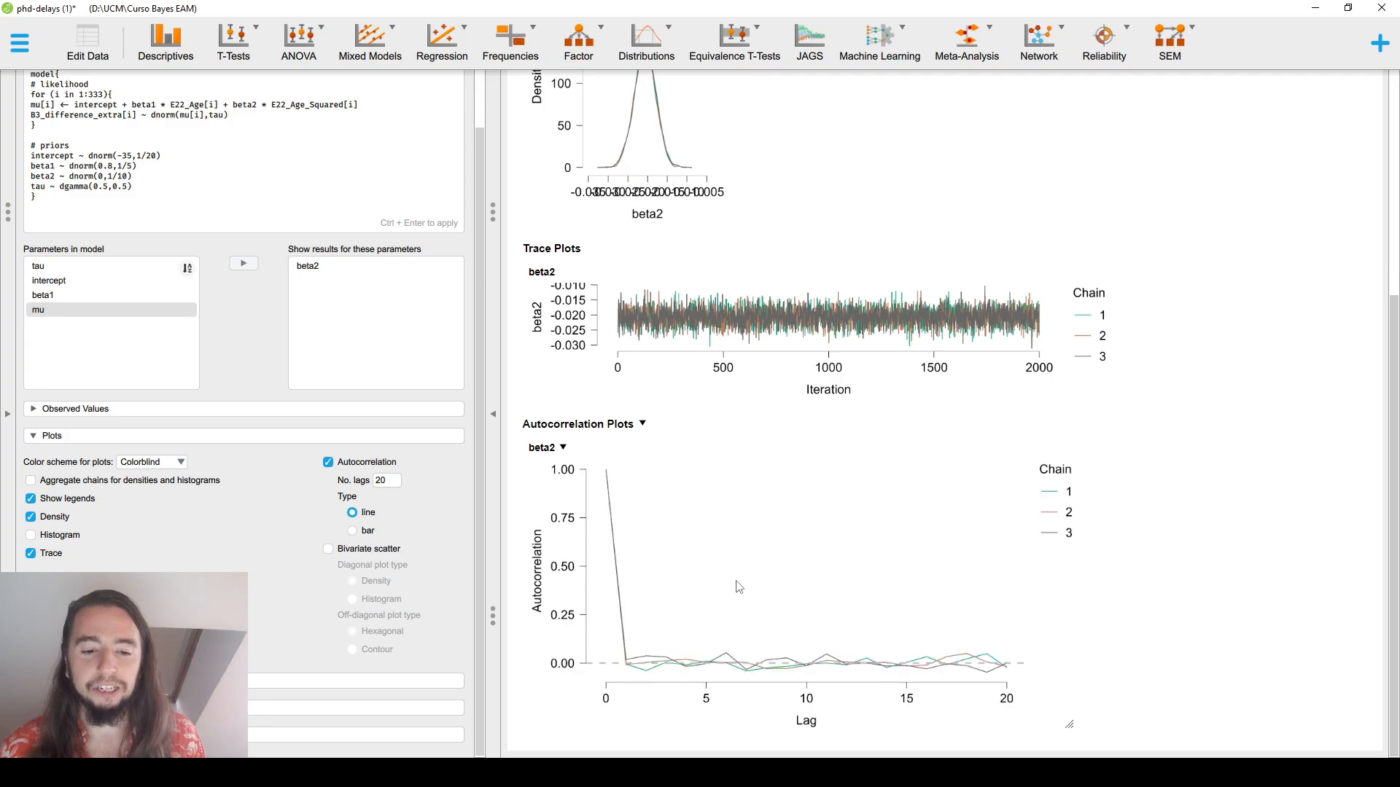
{"action": "left_click", "coordinate": [365, 531]}
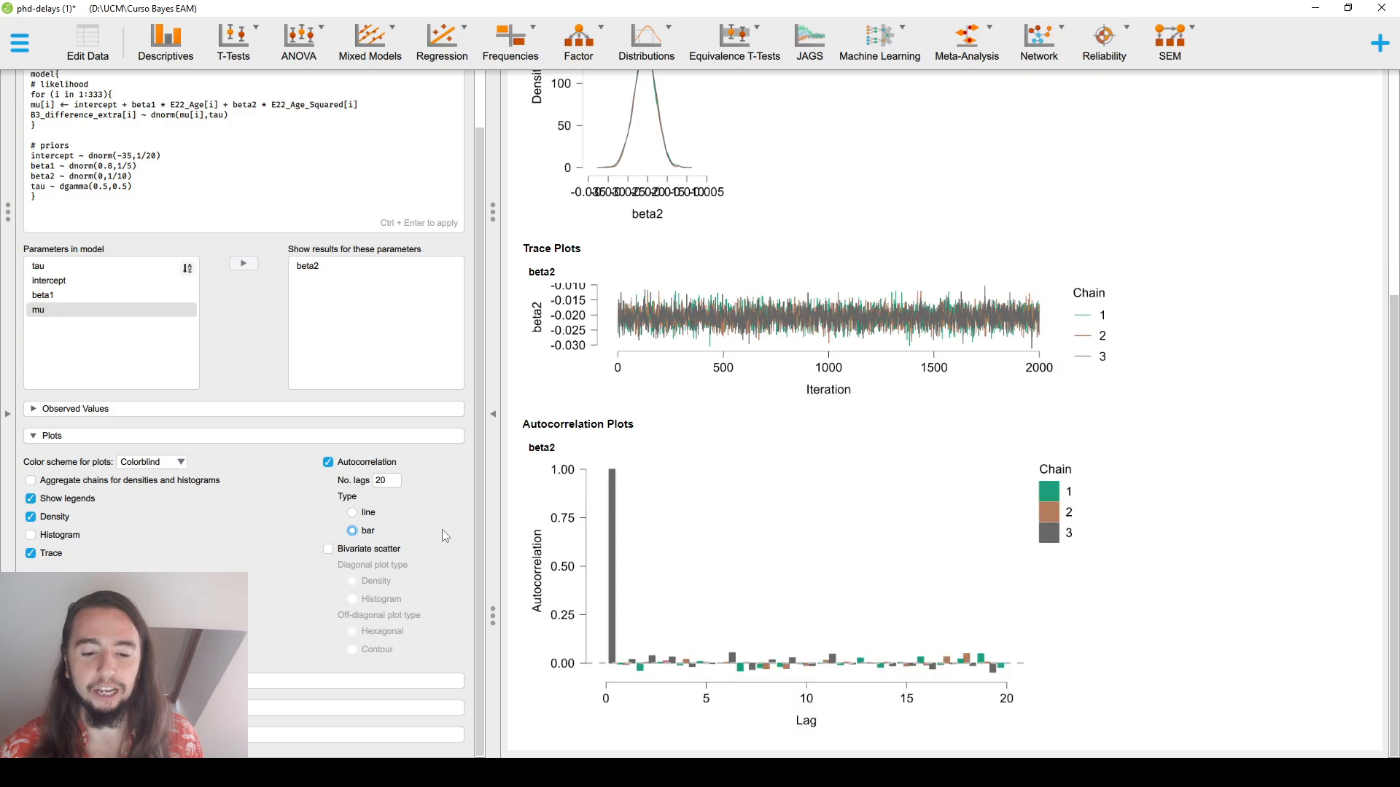
{"action": "left_click", "coordinate": [353, 512]}
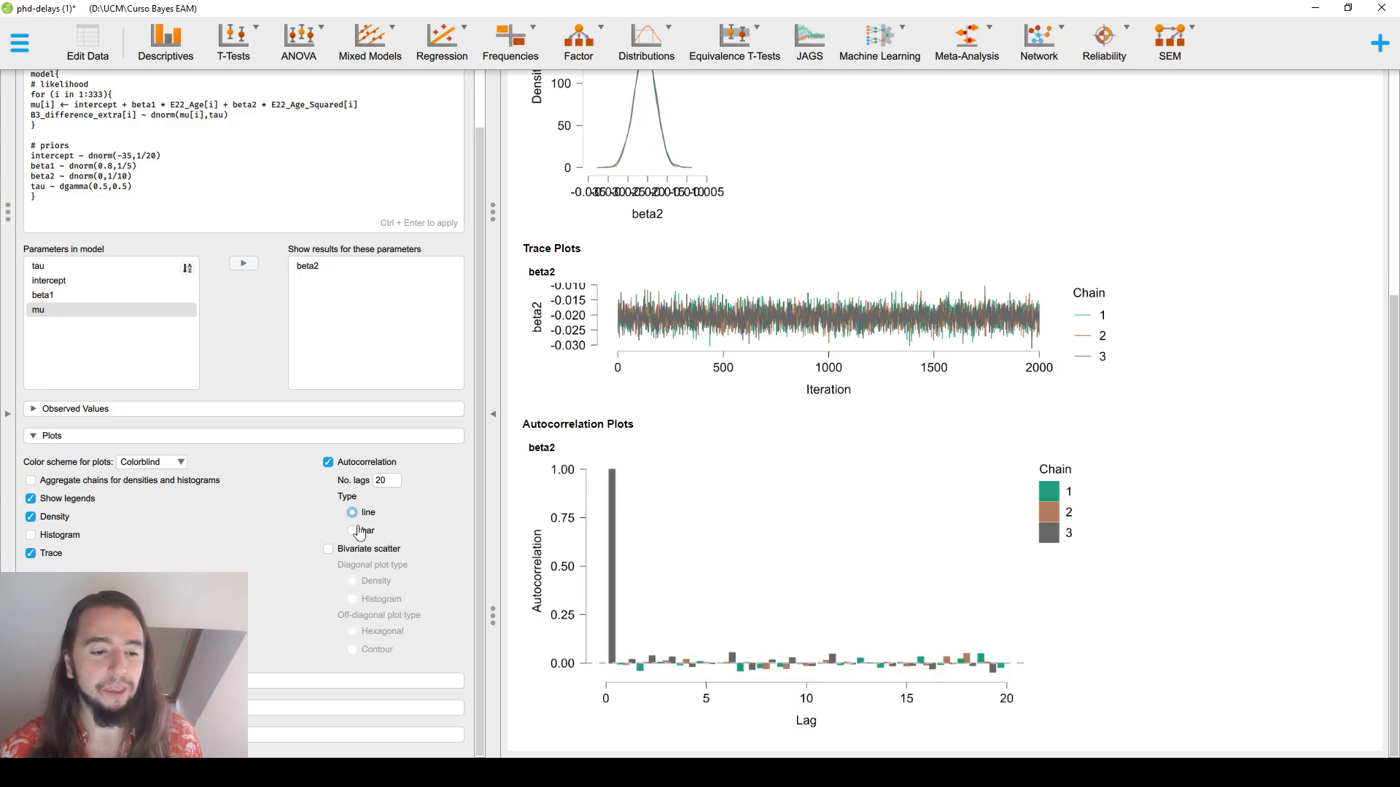
Try out the bivariate scatter plot and the histogram, switching each one off again
{"action": "left_click", "coordinate": [329, 550]}
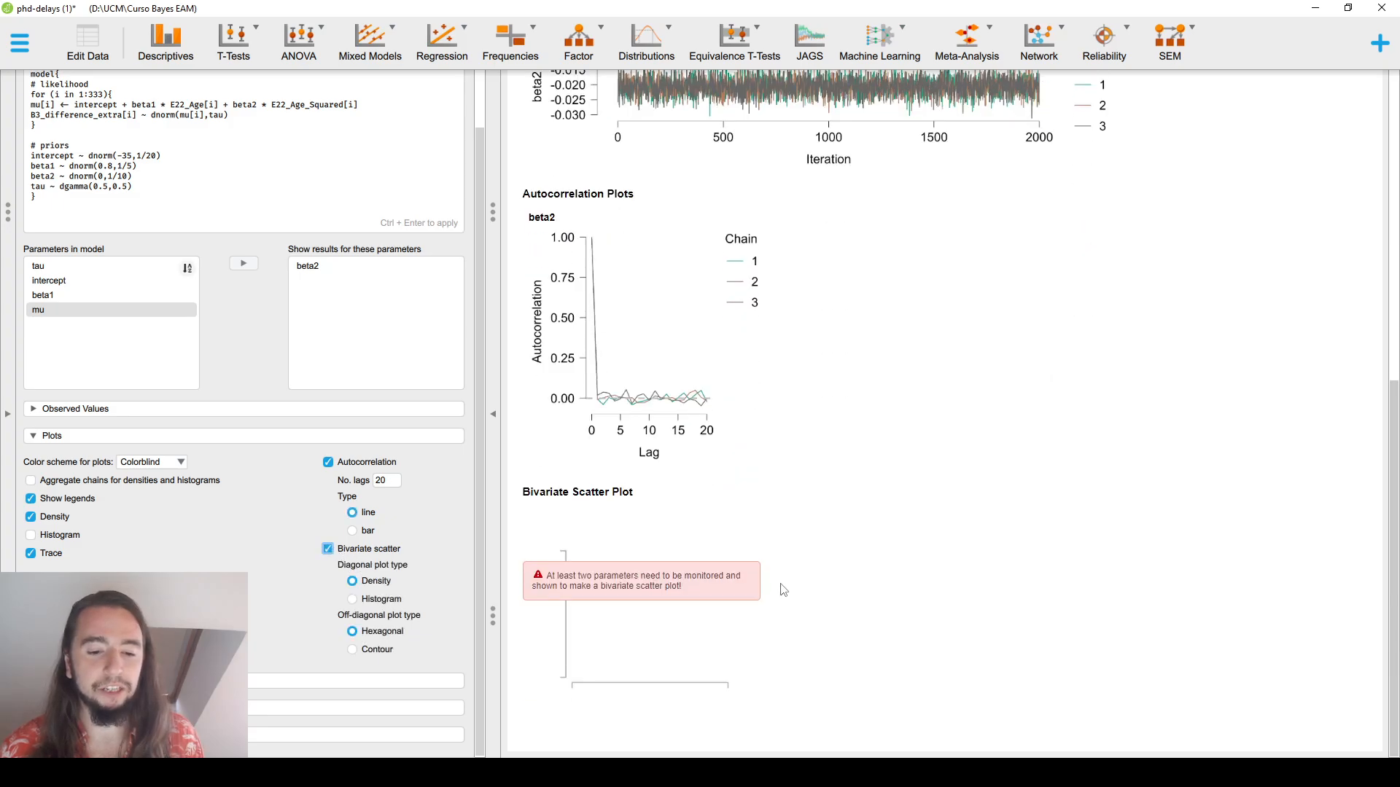
{"action": "left_click", "coordinate": [328, 549]}
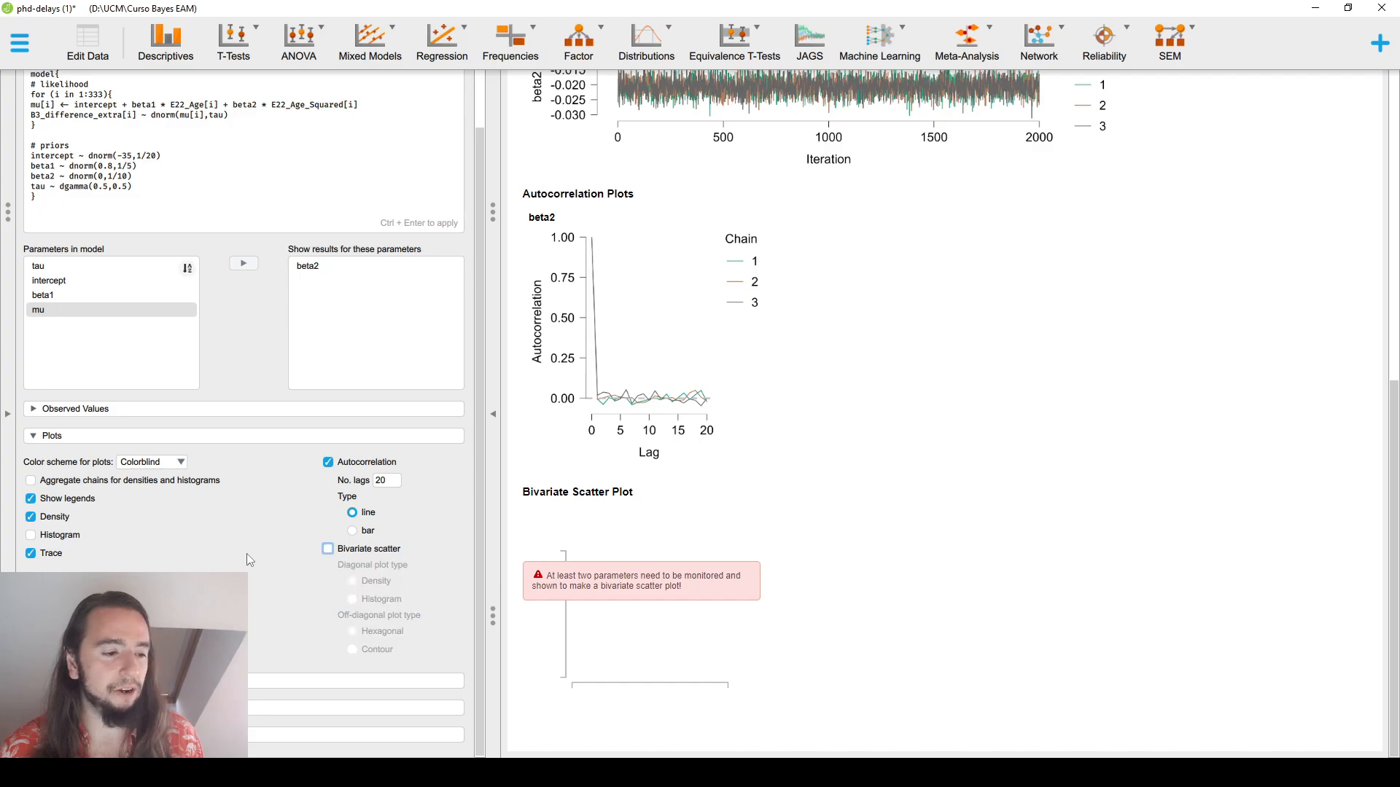
{"action": "left_click", "coordinate": [72, 538]}
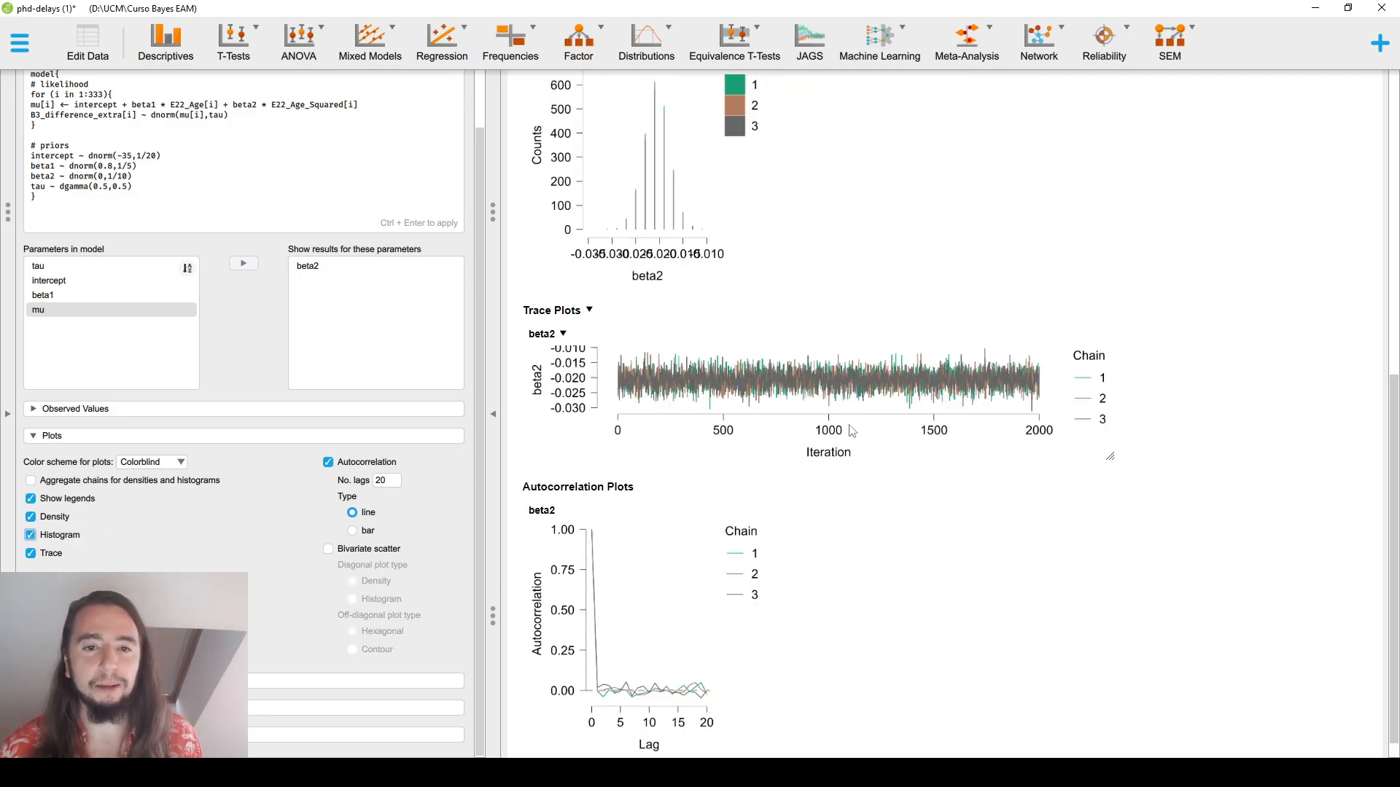
{"action": "left_click", "coordinate": [33, 537]}
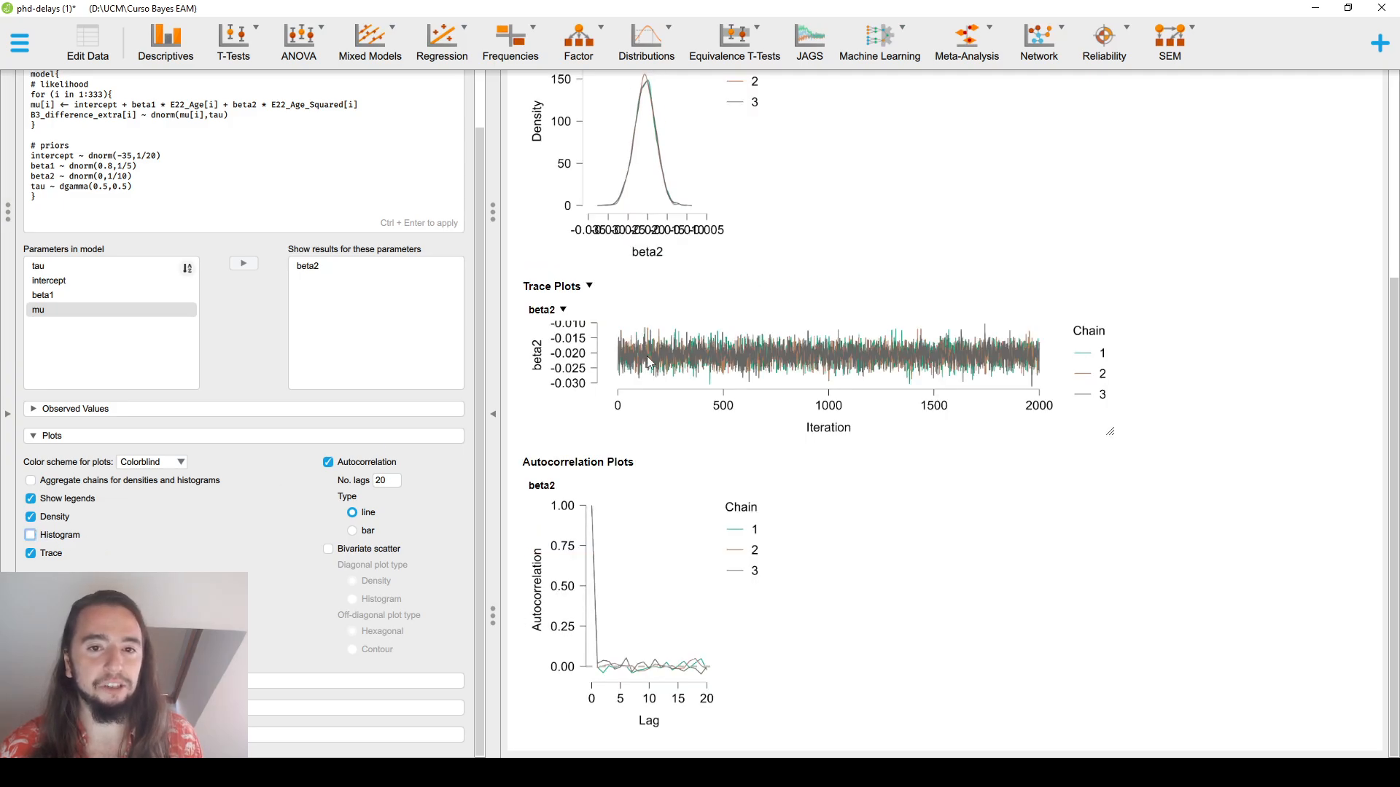
Enlarge the marginal density plot of beta2 in the results
{"action": "scroll", "coordinate": [695, 293], "scroll_direction": "up", "scroll_amount": 3}
{"action": "left_click_drag", "start_coordinate": [752, 433], "coordinate": [909, 554]}
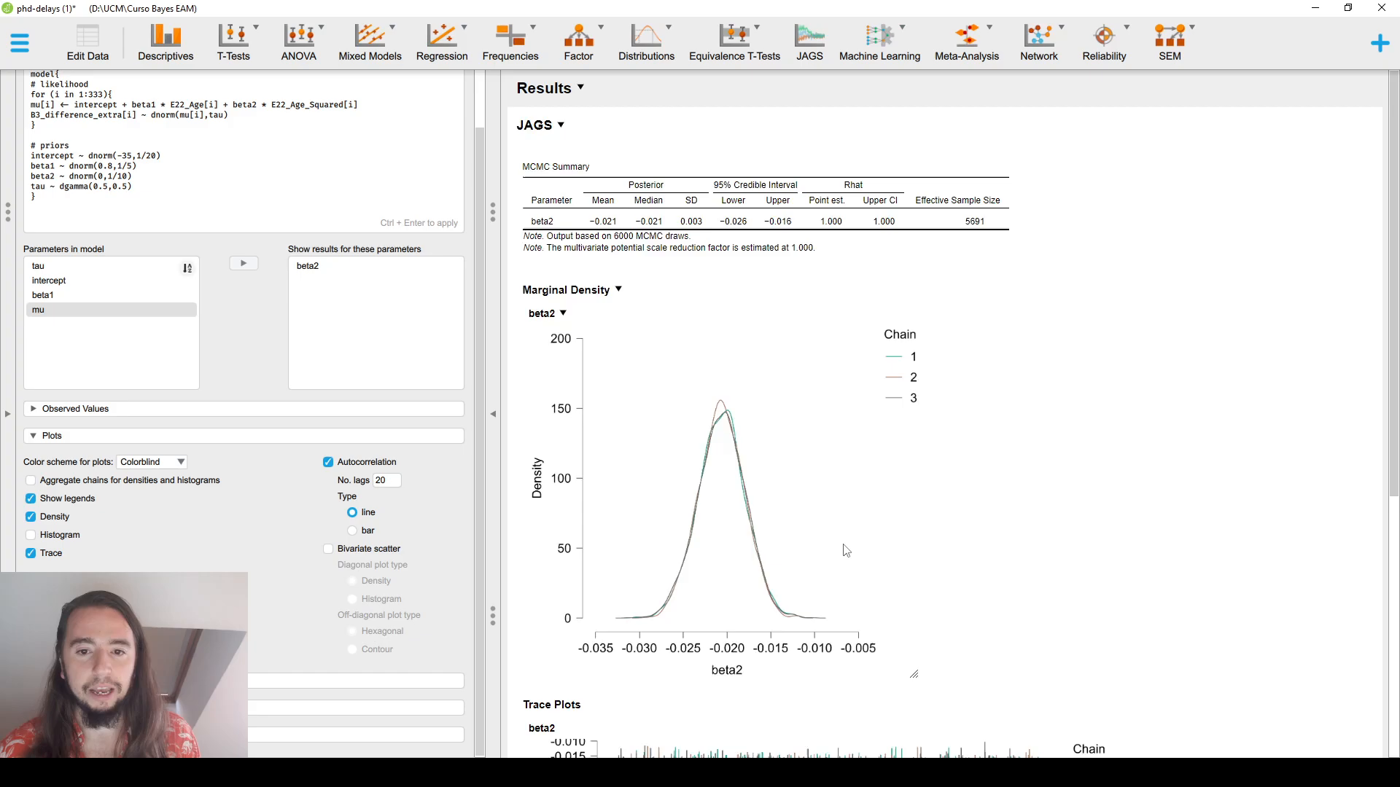
Try the Viridis and Blue color schemes on the beta2 plots
{"action": "scroll", "coordinate": [824, 375], "scroll_direction": "down", "scroll_amount": 5}
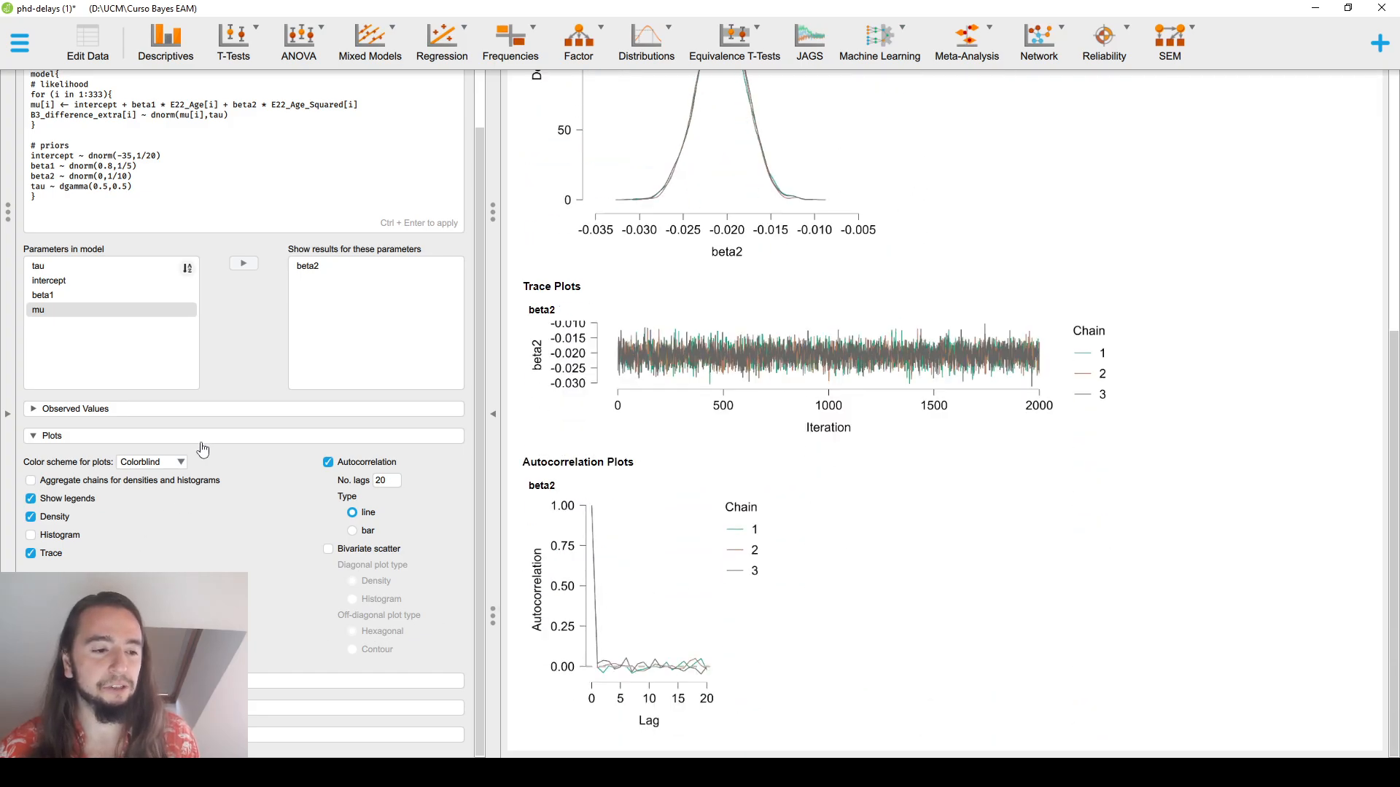
{"action": "left_click", "coordinate": [179, 465]}
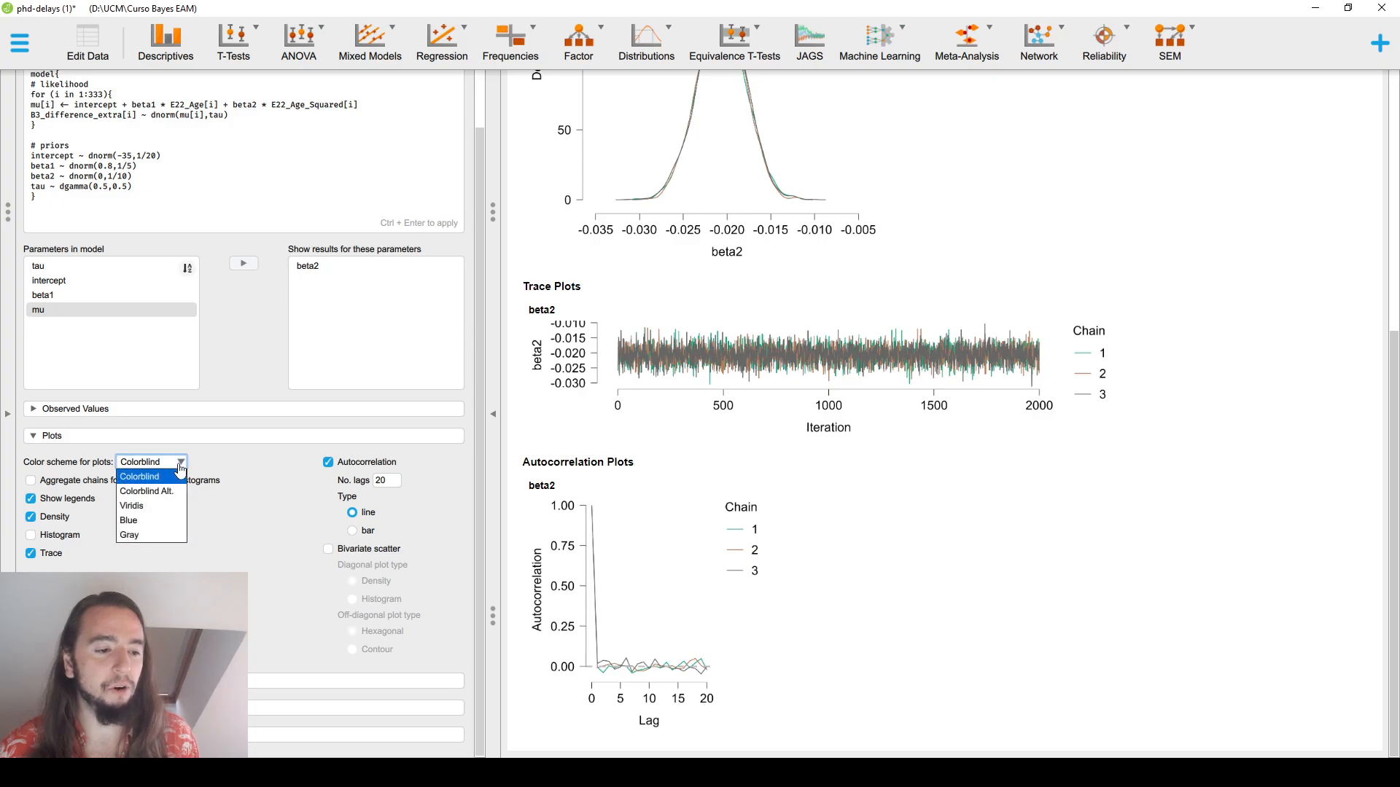
{"action": "left_click", "coordinate": [169, 508]}
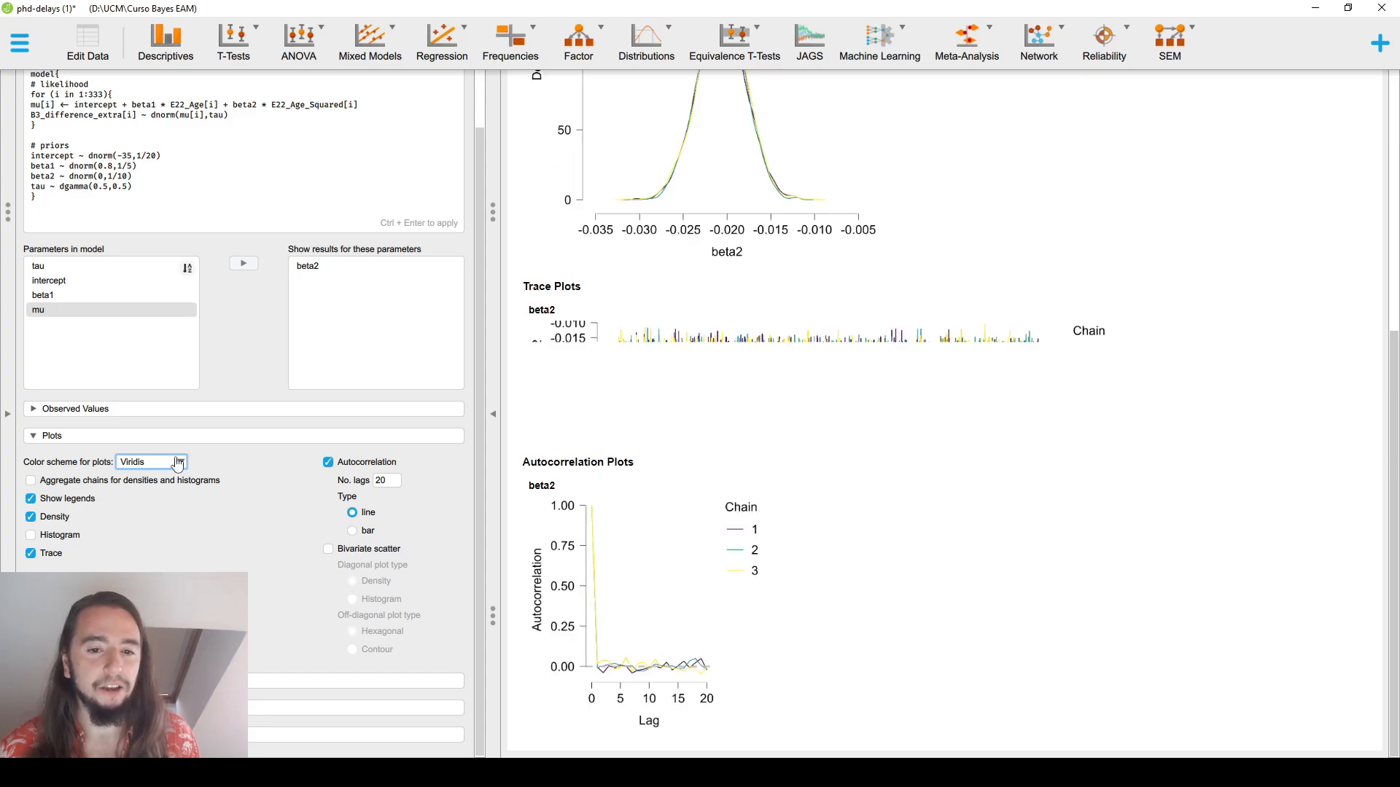
{"action": "left_click", "coordinate": [177, 464]}
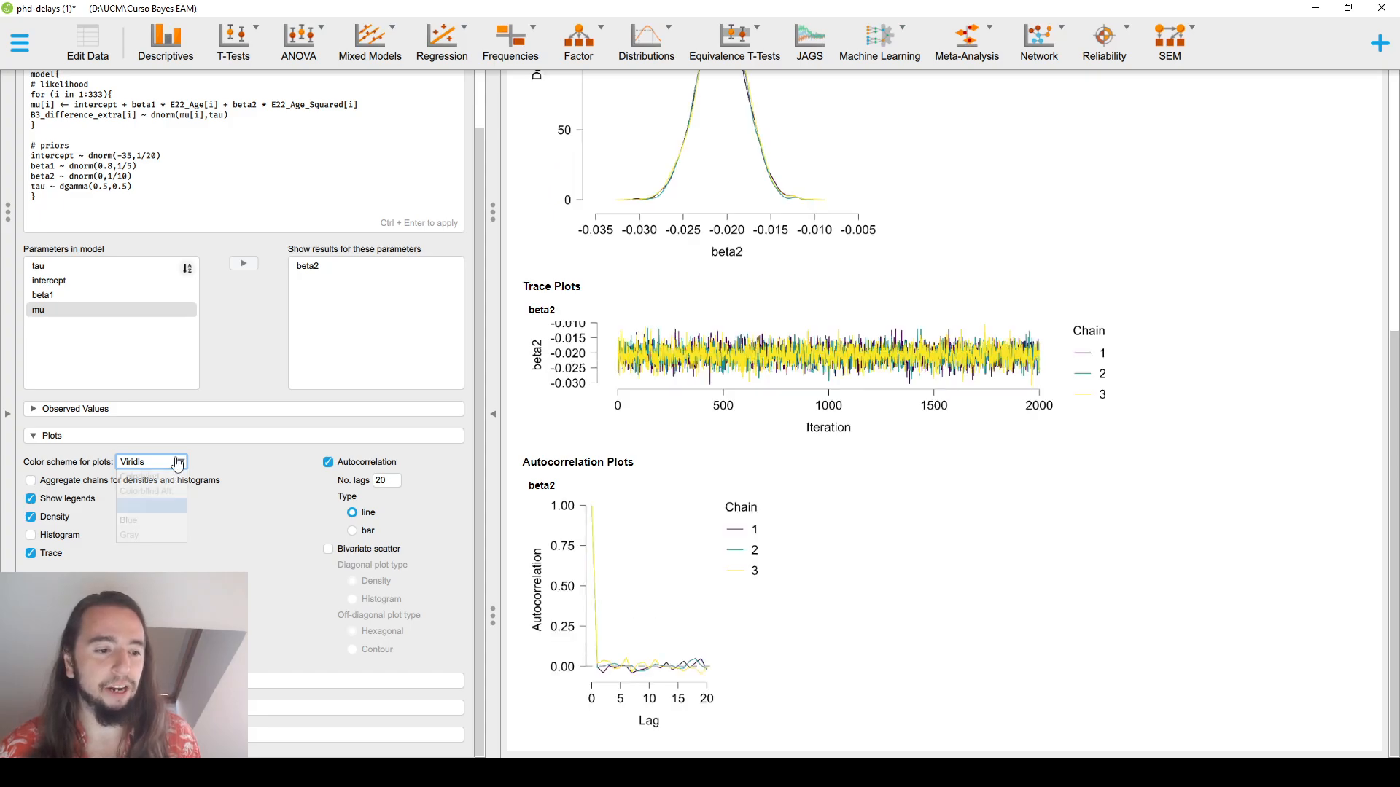
{"action": "left_click", "coordinate": [150, 520]}
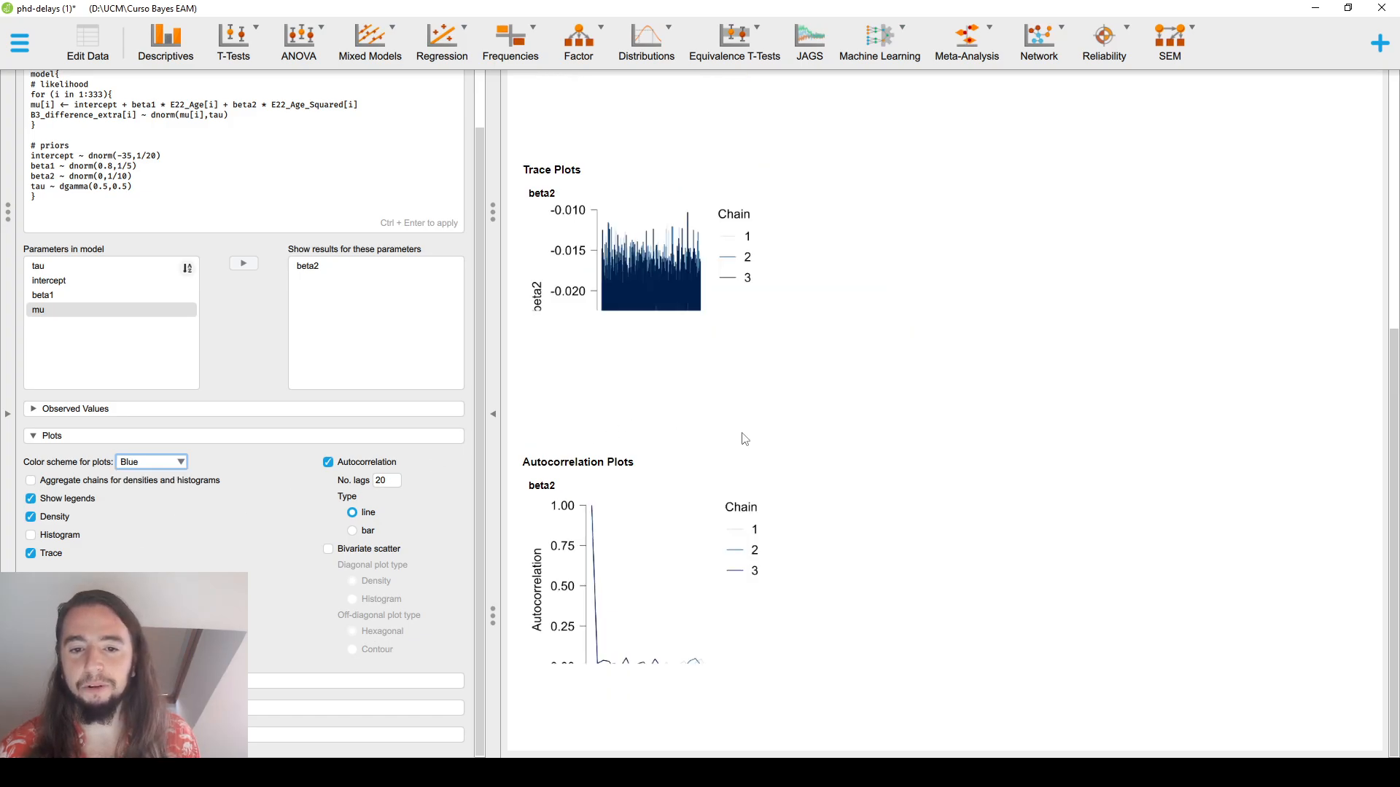
{"action": "scroll", "coordinate": [744, 435], "scroll_direction": "up", "scroll_amount": 3}
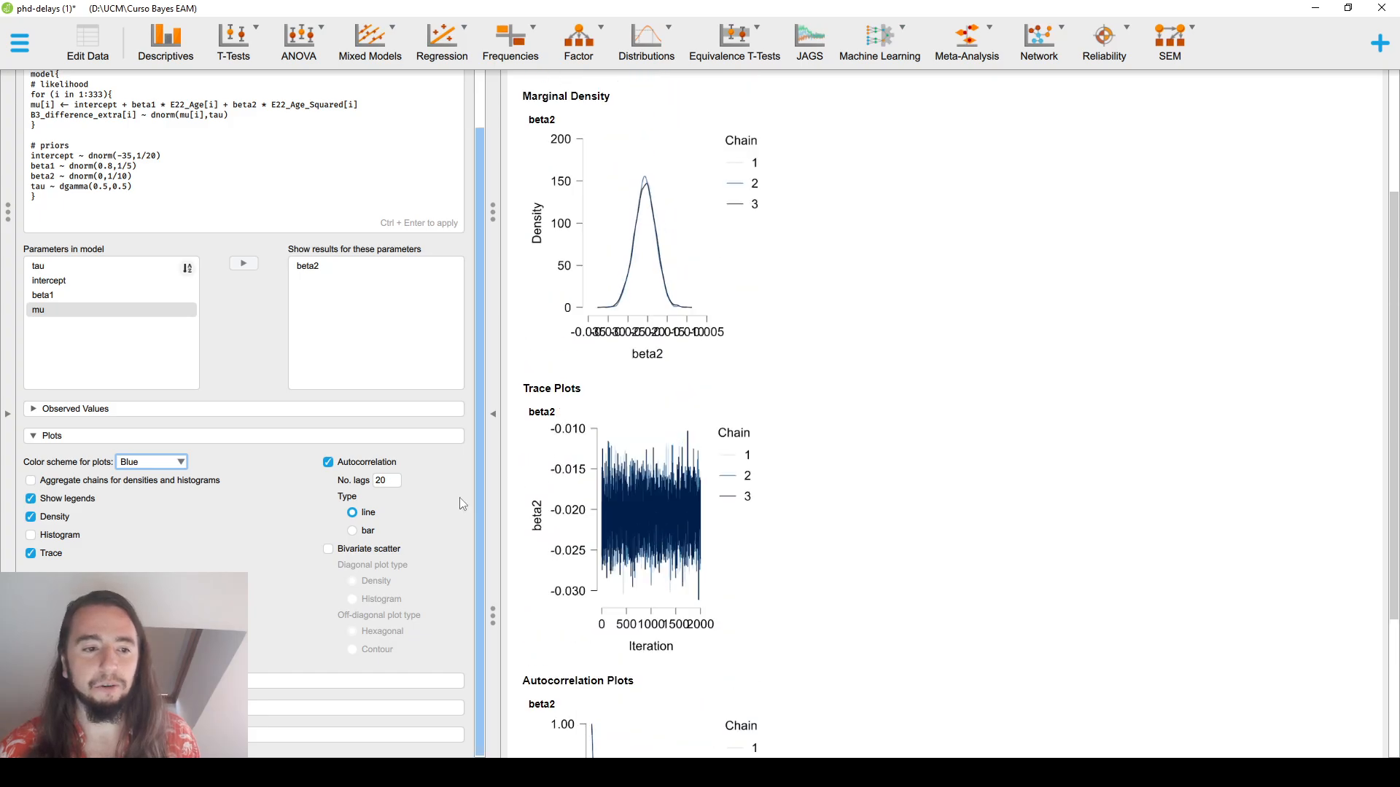
Return the plots to the Colorblind color scheme and stretch the beta2 trace plot into a wide shape
{"action": "left_click", "coordinate": [165, 466]}
{"action": "left_click", "coordinate": [165, 476]}
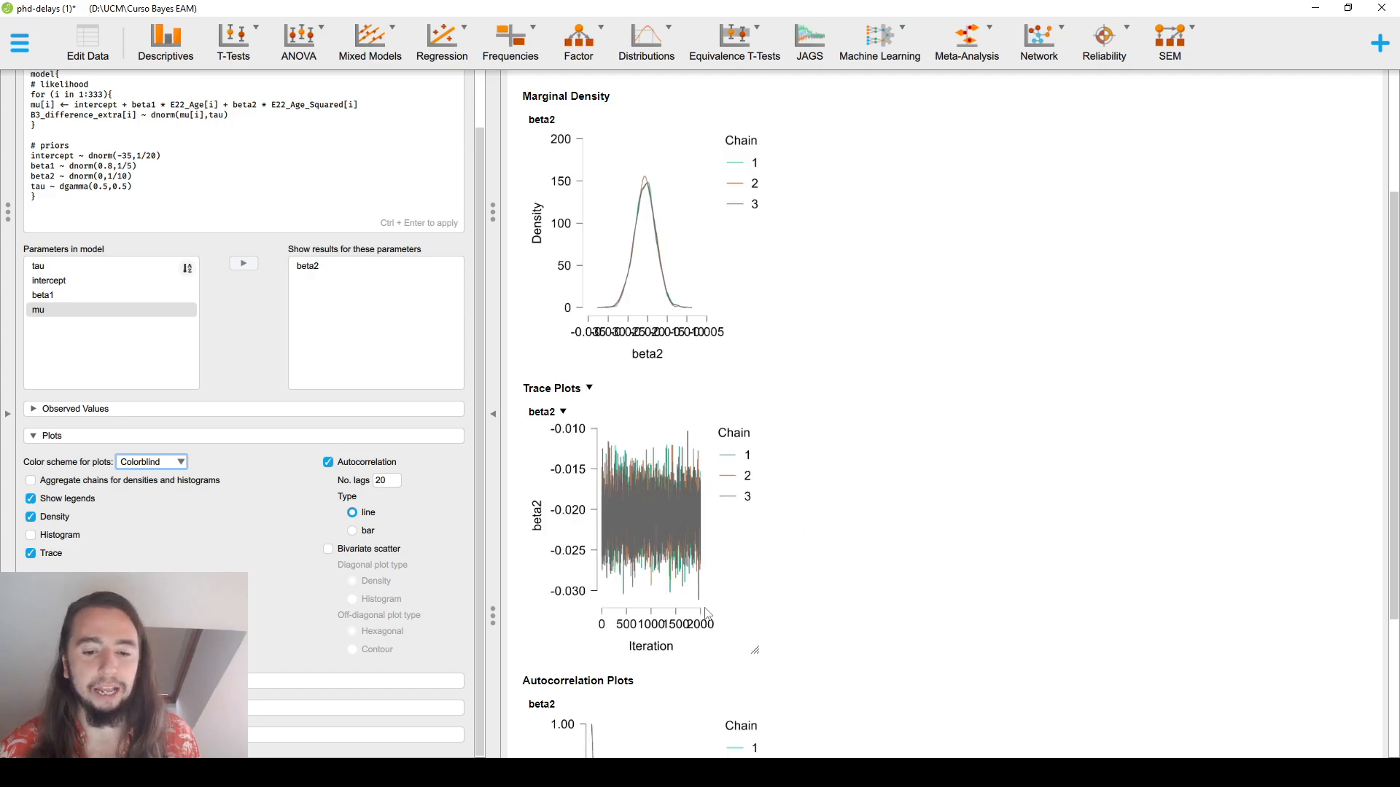
{"action": "mouse_move", "coordinate": [753, 665]}
{"action": "left_mouse_down"}
{"action": "mouse_move", "coordinate": [1035, 612]}
{"action": "mouse_move", "coordinate": [1177, 632]}
{"action": "left_mouse_up"}
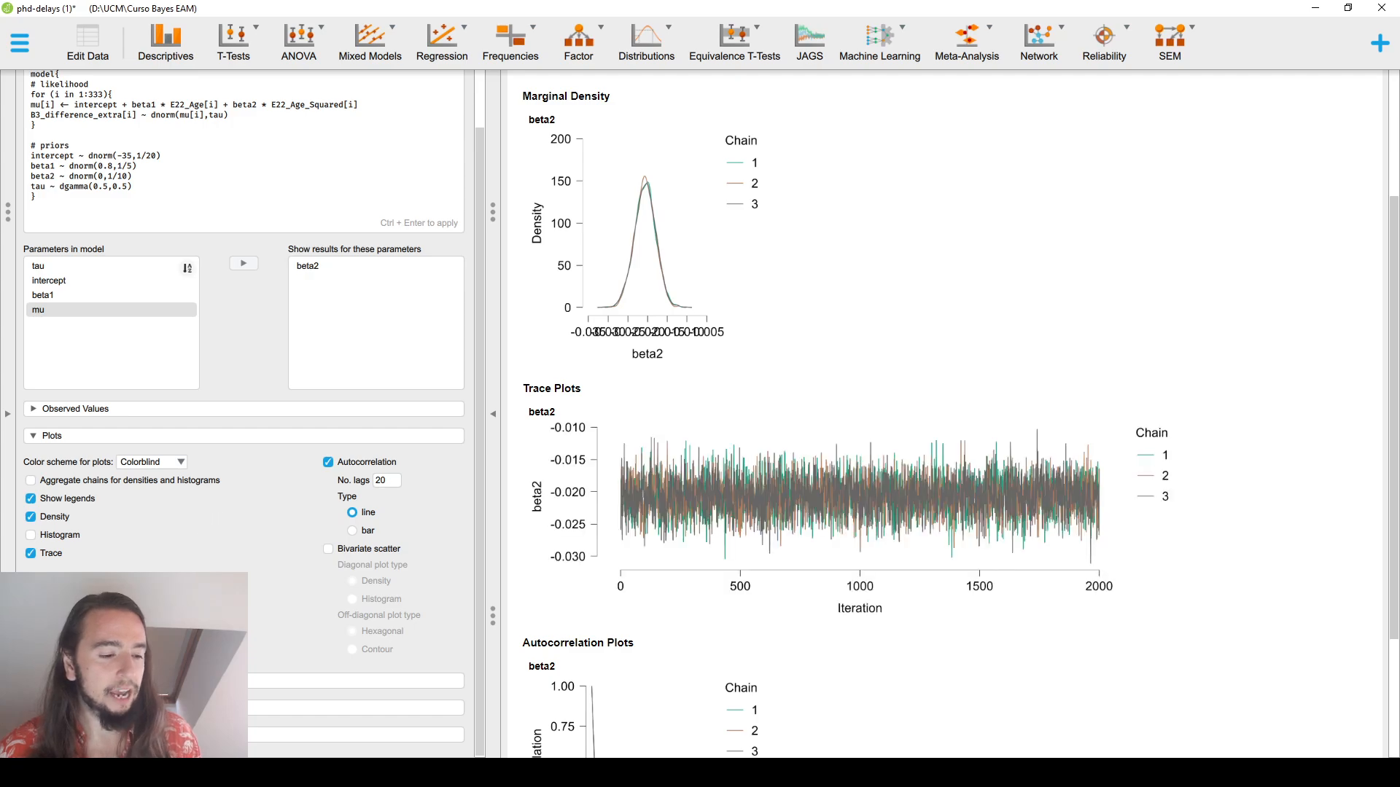
Examine the Customizable Inference options and the Initial Values table of the JAGS analysis
{"action": "left_click", "coordinate": [186, 681]}
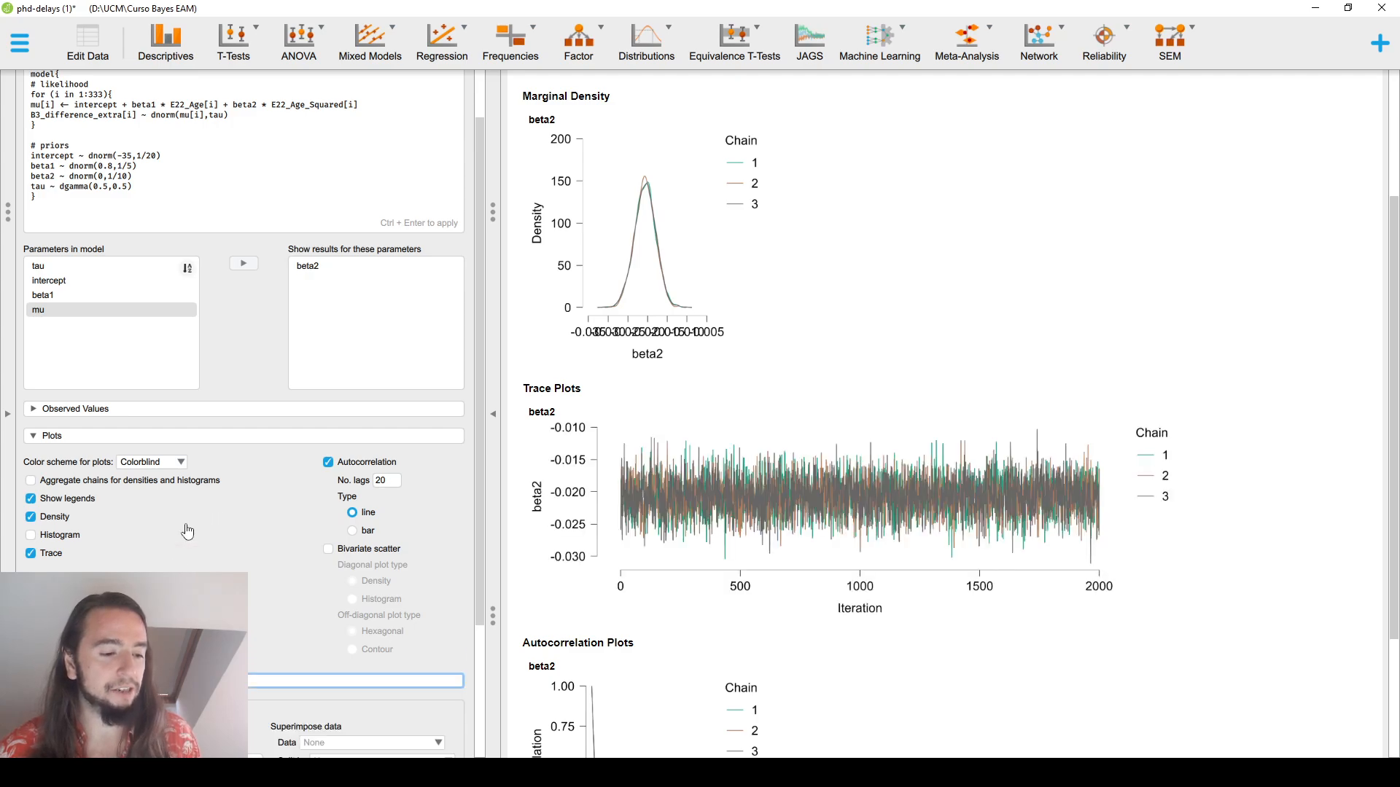
{"action": "left_click", "coordinate": [224, 436]}
{"action": "scroll", "coordinate": [210, 476], "scroll_direction": "down", "scroll_amount": 1}
{"action": "scroll", "coordinate": [210, 476], "scroll_direction": "down", "scroll_amount": 5}
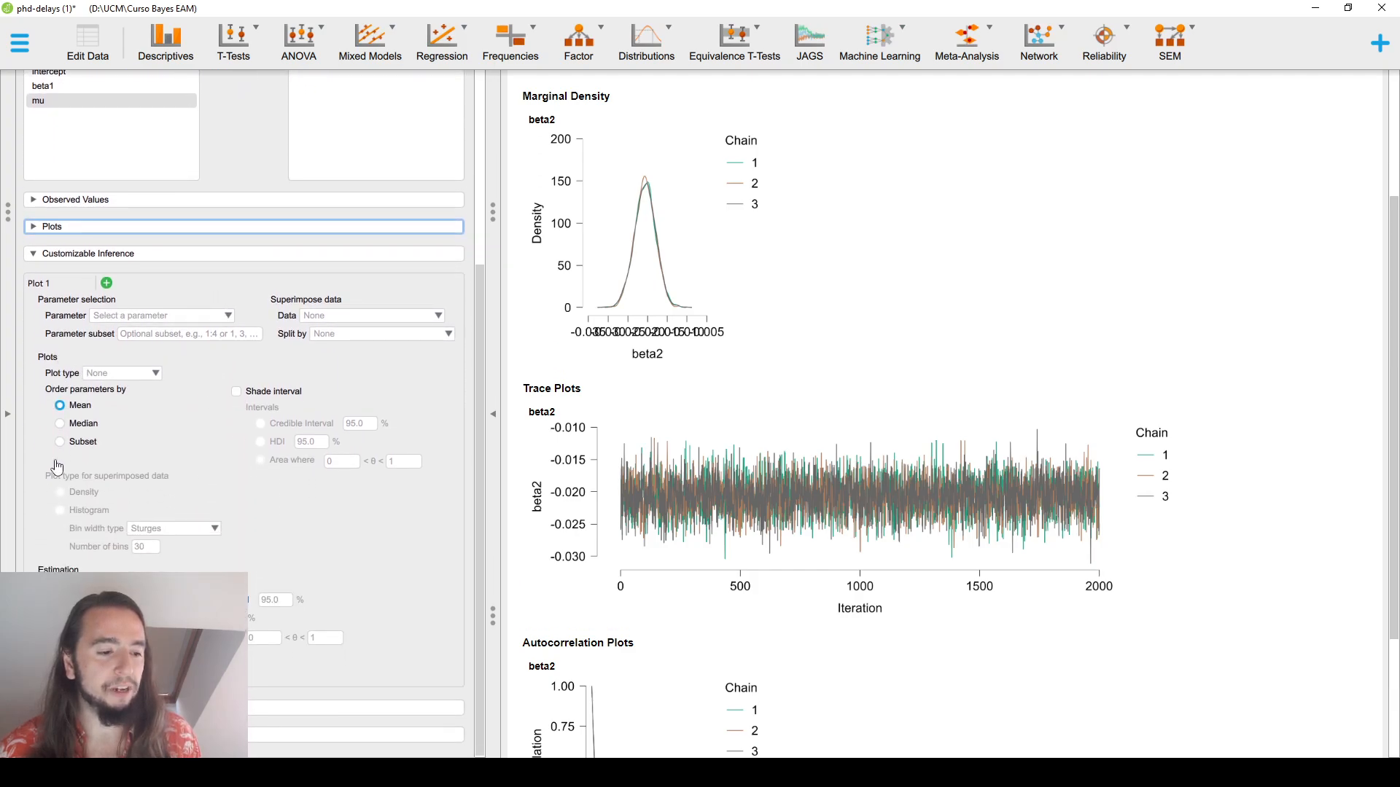
{"action": "left_click", "coordinate": [277, 254]}
{"action": "left_click", "coordinate": [144, 554]}
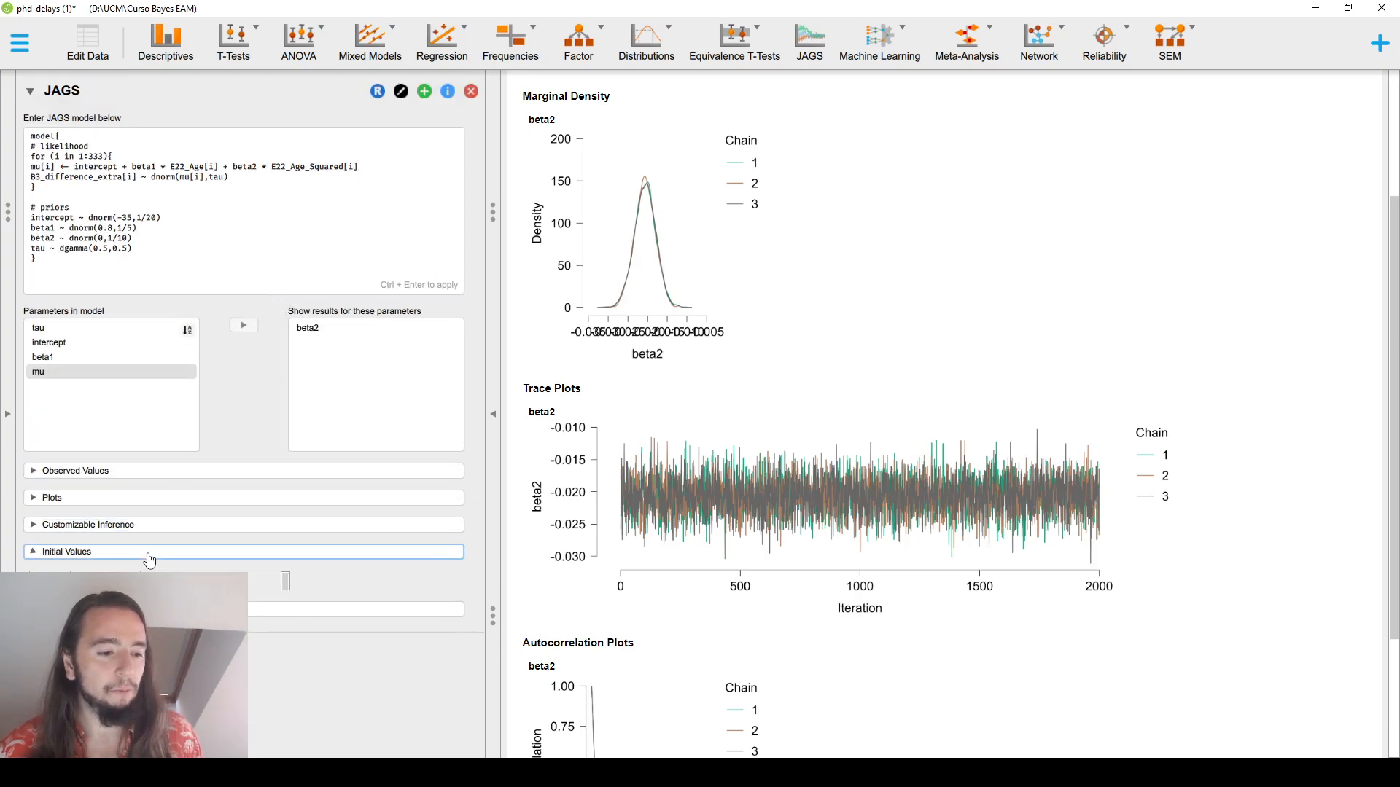
{"action": "scroll", "coordinate": [159, 626], "scroll_direction": "down", "scroll_amount": 2}
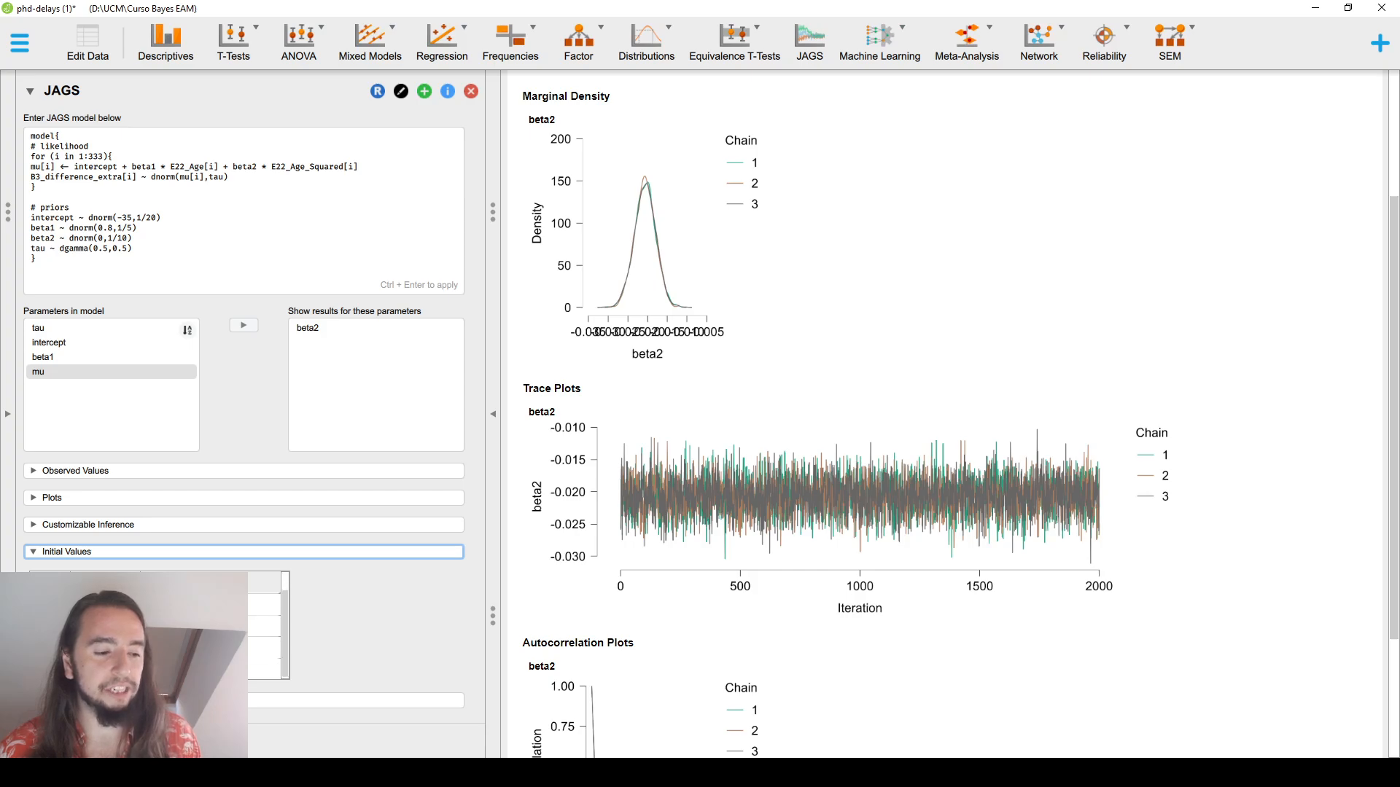
{"action": "scroll", "coordinate": [159, 626], "scroll_direction": "up", "scroll_amount": 1}
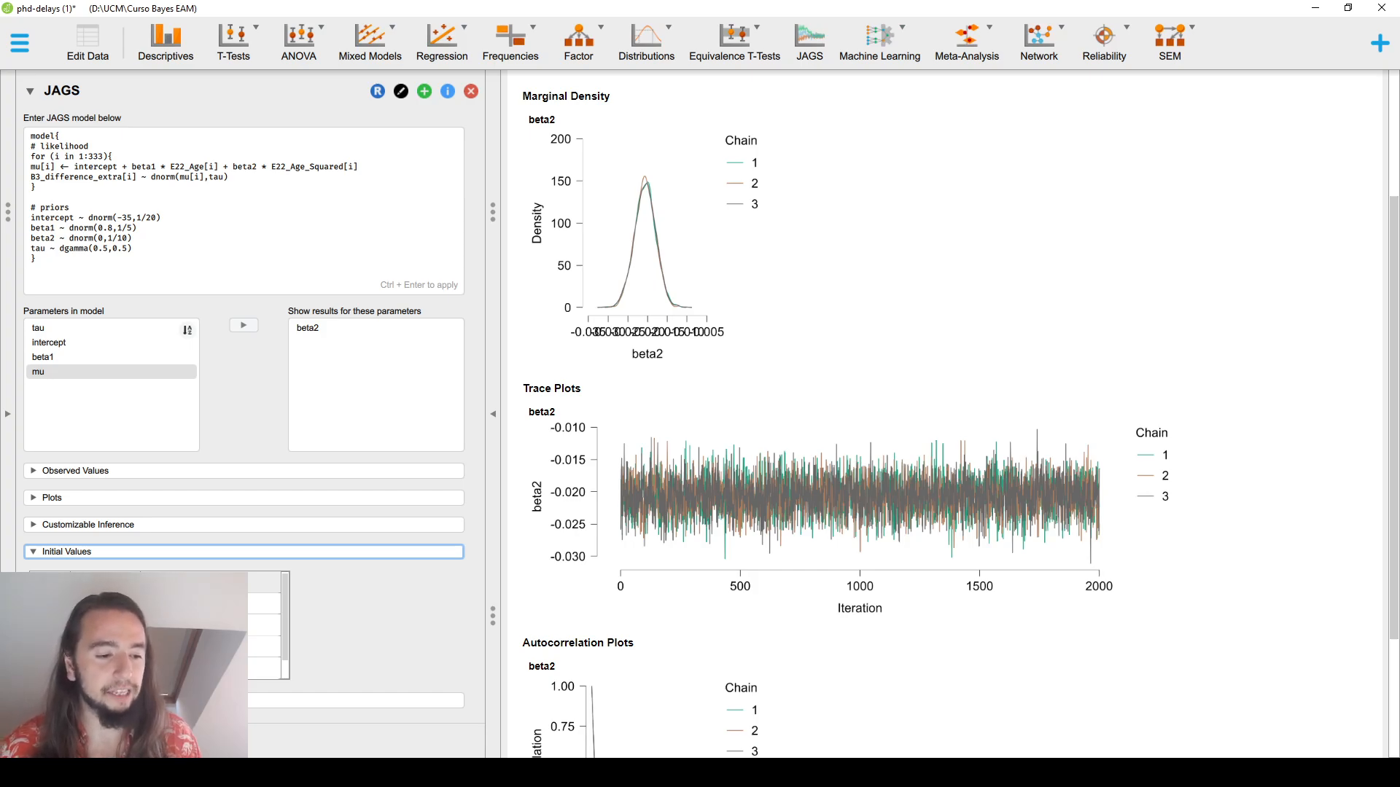
{"action": "left_click", "coordinate": [234, 552]}
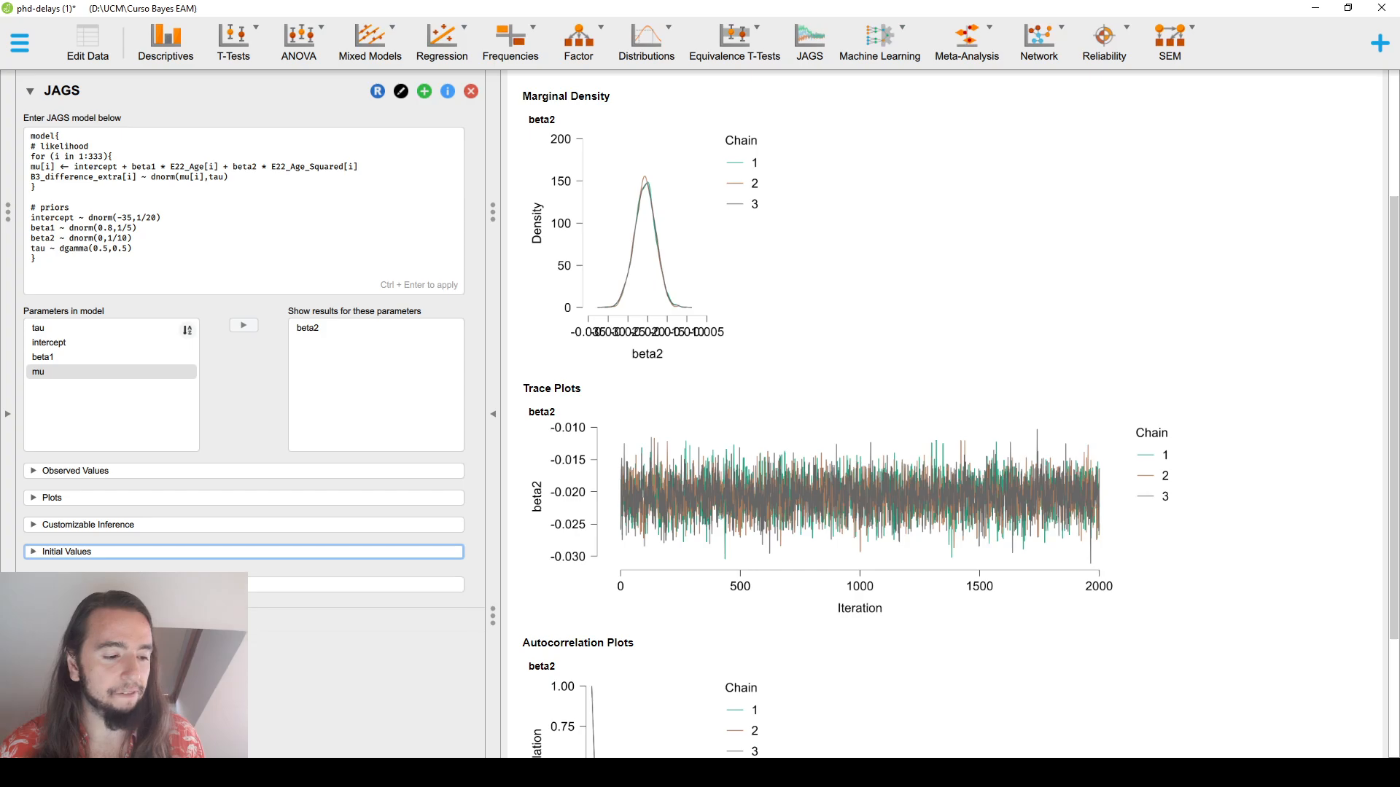
Open the advanced settings and try out showing the deviance, switching it off again
{"action": "left_click", "coordinate": [211, 579]}
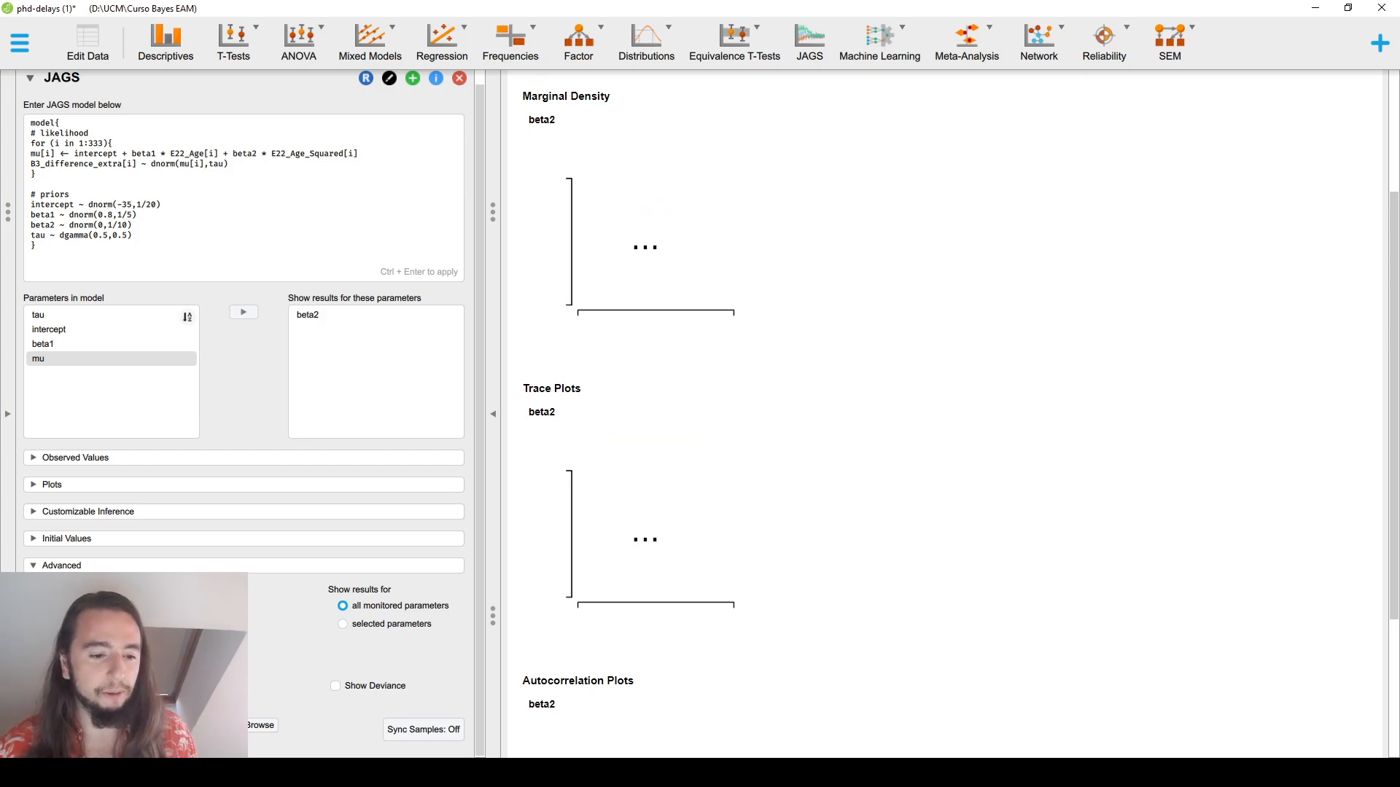
{"action": "left_click", "coordinate": [336, 686]}
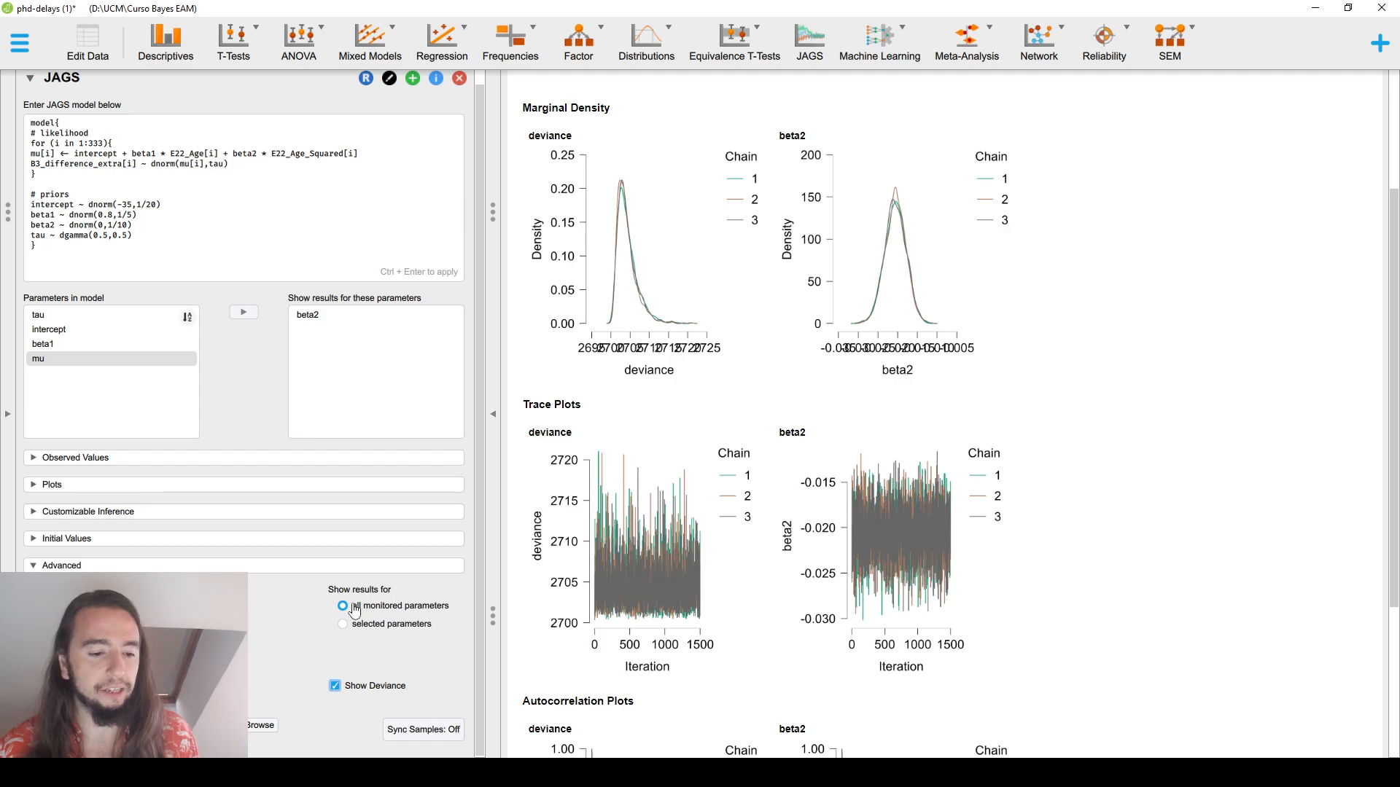
{"action": "left_click", "coordinate": [348, 687]}
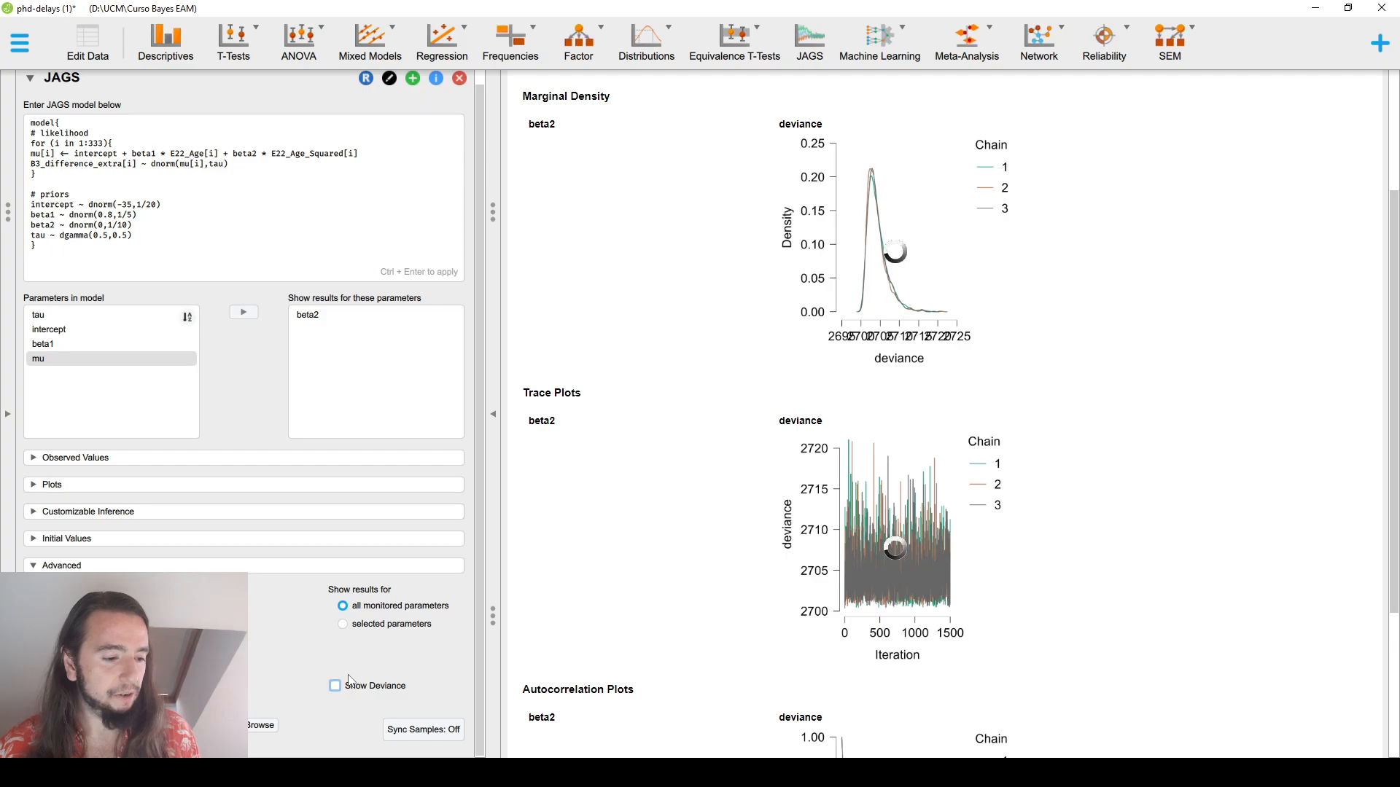
Set the number of MCMC chains to 4
{"action": "left_click", "coordinate": [139, 606]}
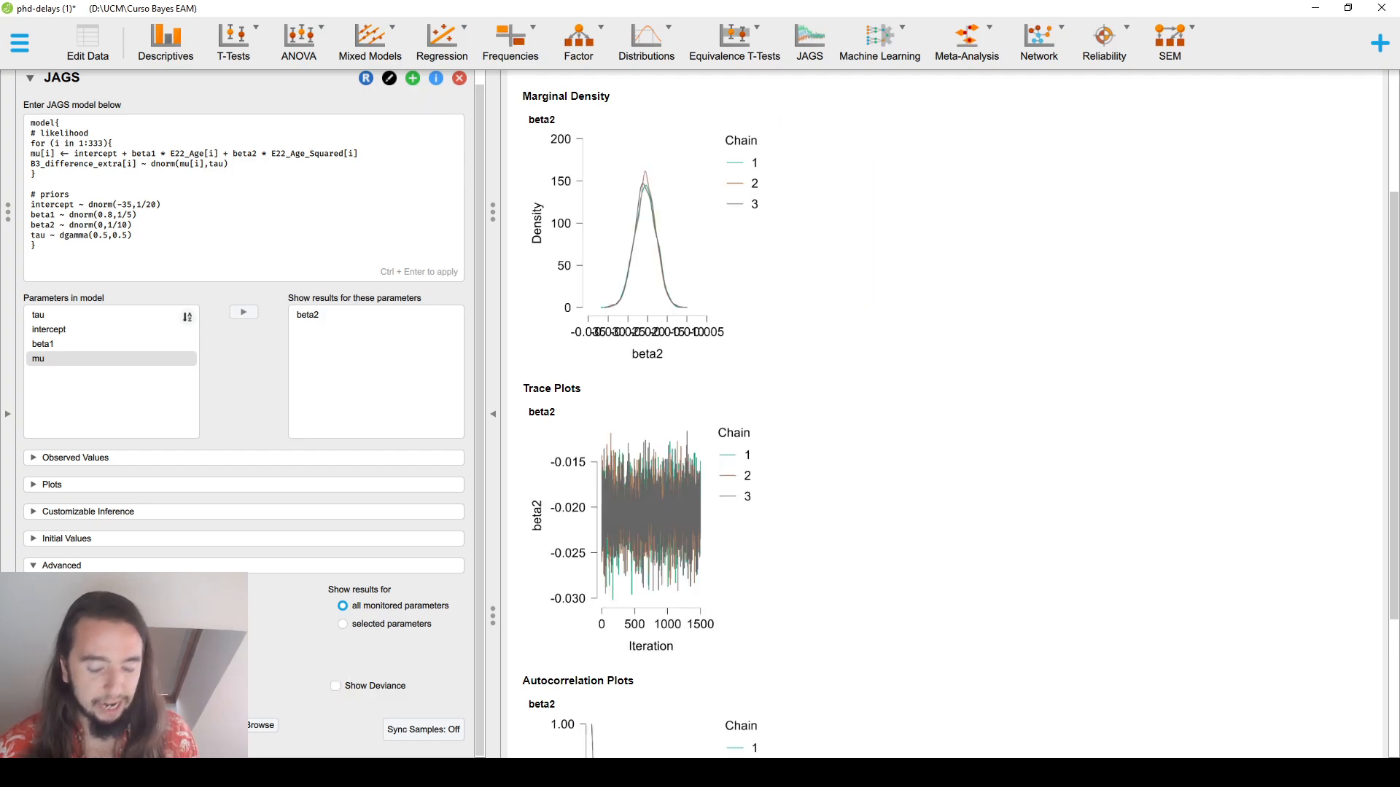
{"action": "key", "text": "Return"}
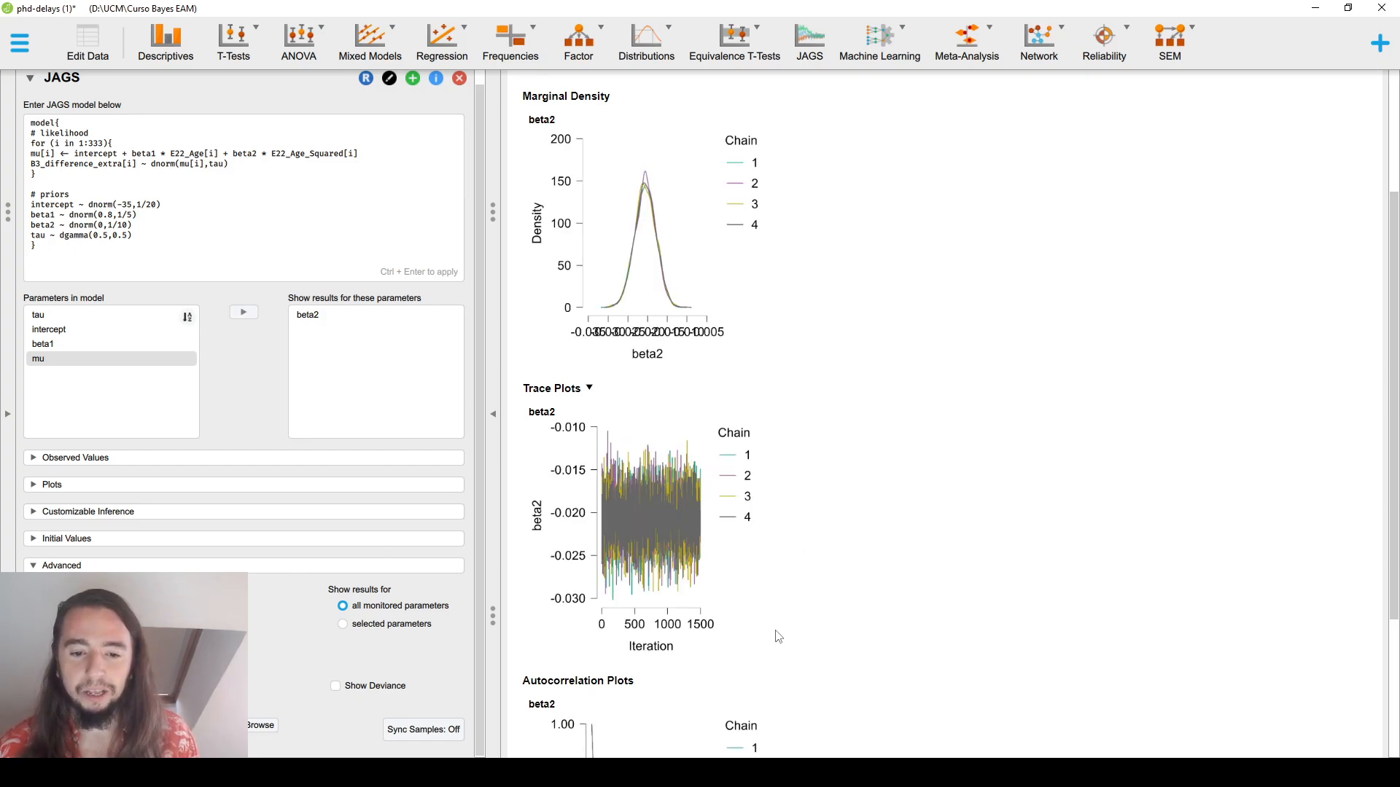
Widen the beta2 trace plot and enlarge the marginal density plot to review the four chains alongside the summary and autocorrelation
{"action": "mouse_move", "coordinate": [756, 649]}
{"action": "left_mouse_down"}
{"action": "mouse_move", "coordinate": [1171, 617]}
{"action": "mouse_move", "coordinate": [1237, 626]}
{"action": "left_mouse_up"}
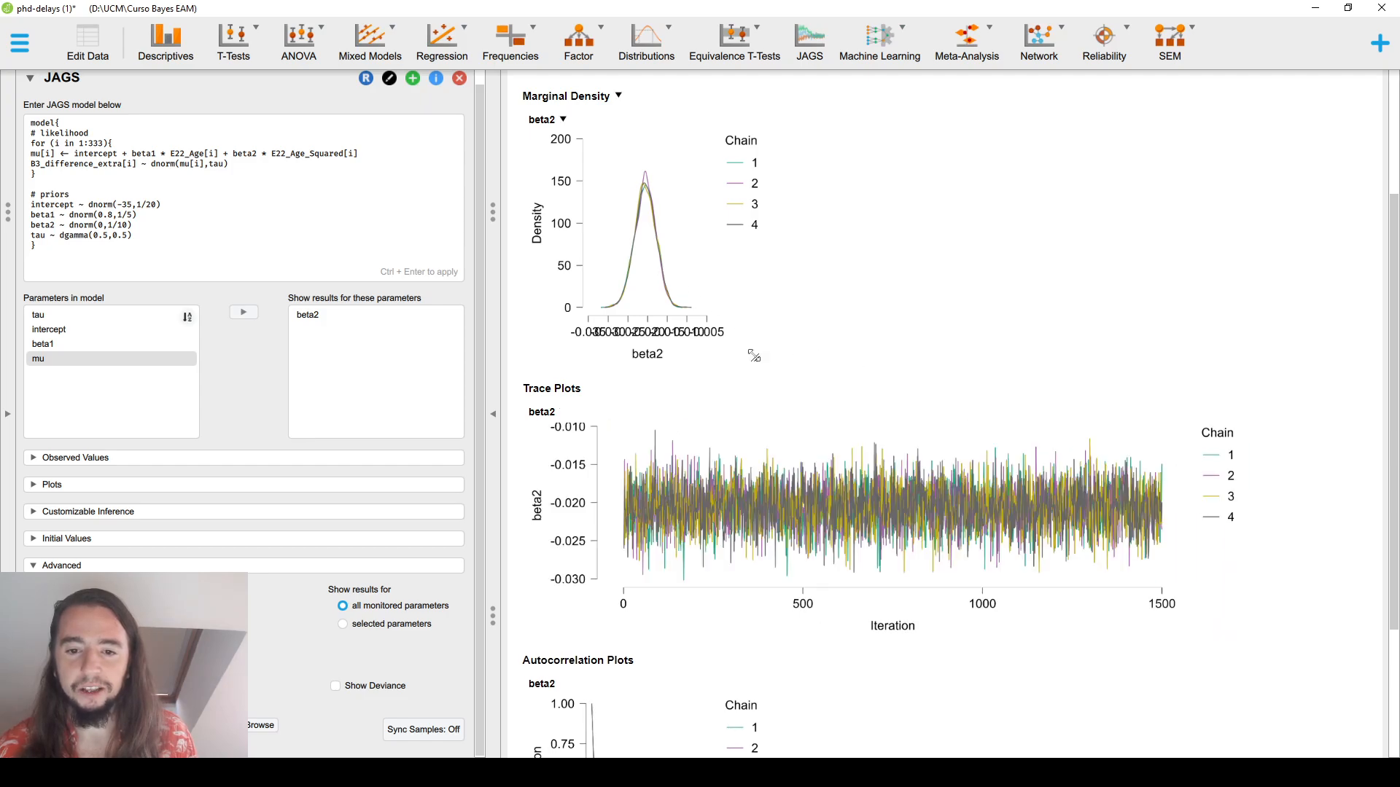
{"action": "left_click_drag", "start_coordinate": [761, 358], "coordinate": [1002, 465]}
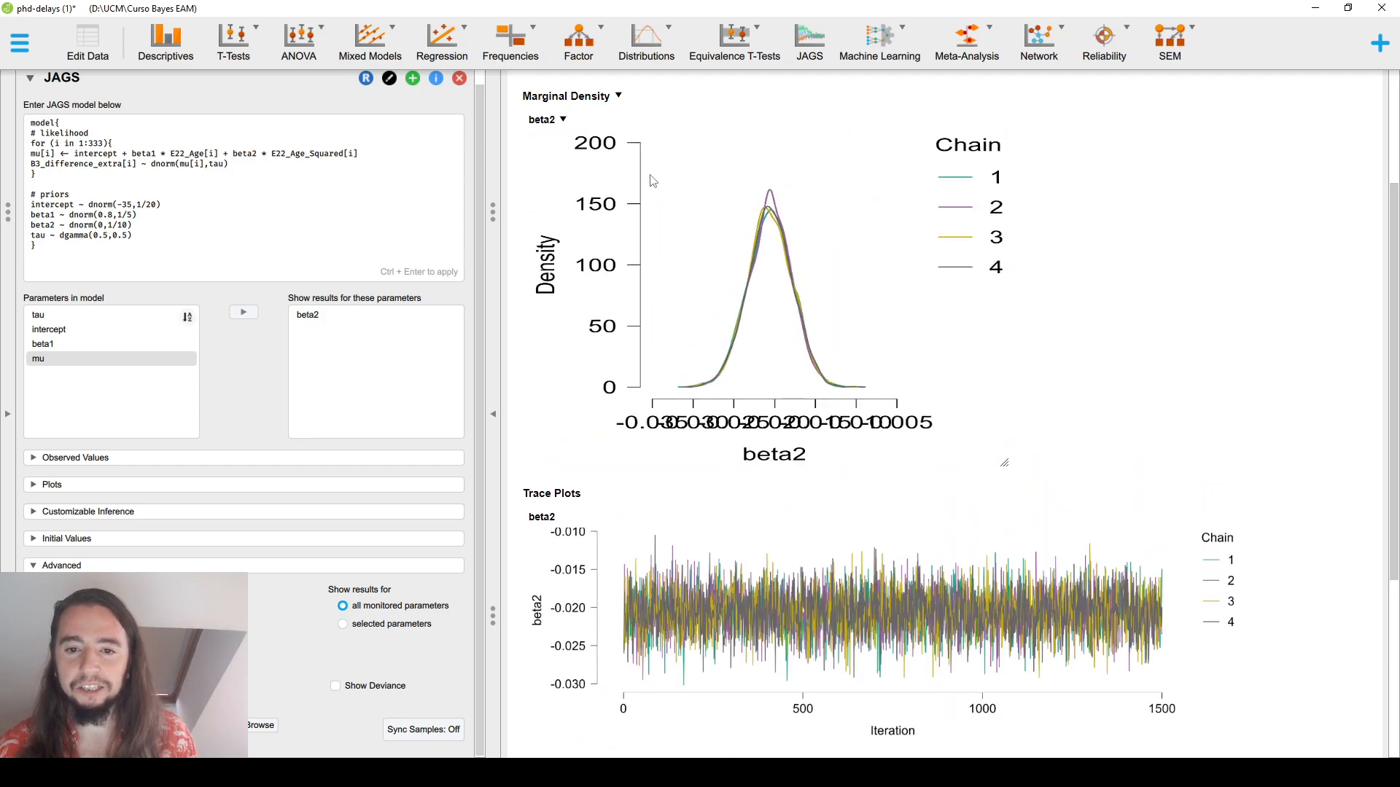
{"action": "scroll", "coordinate": [945, 396], "scroll_direction": "down", "scroll_amount": 3}
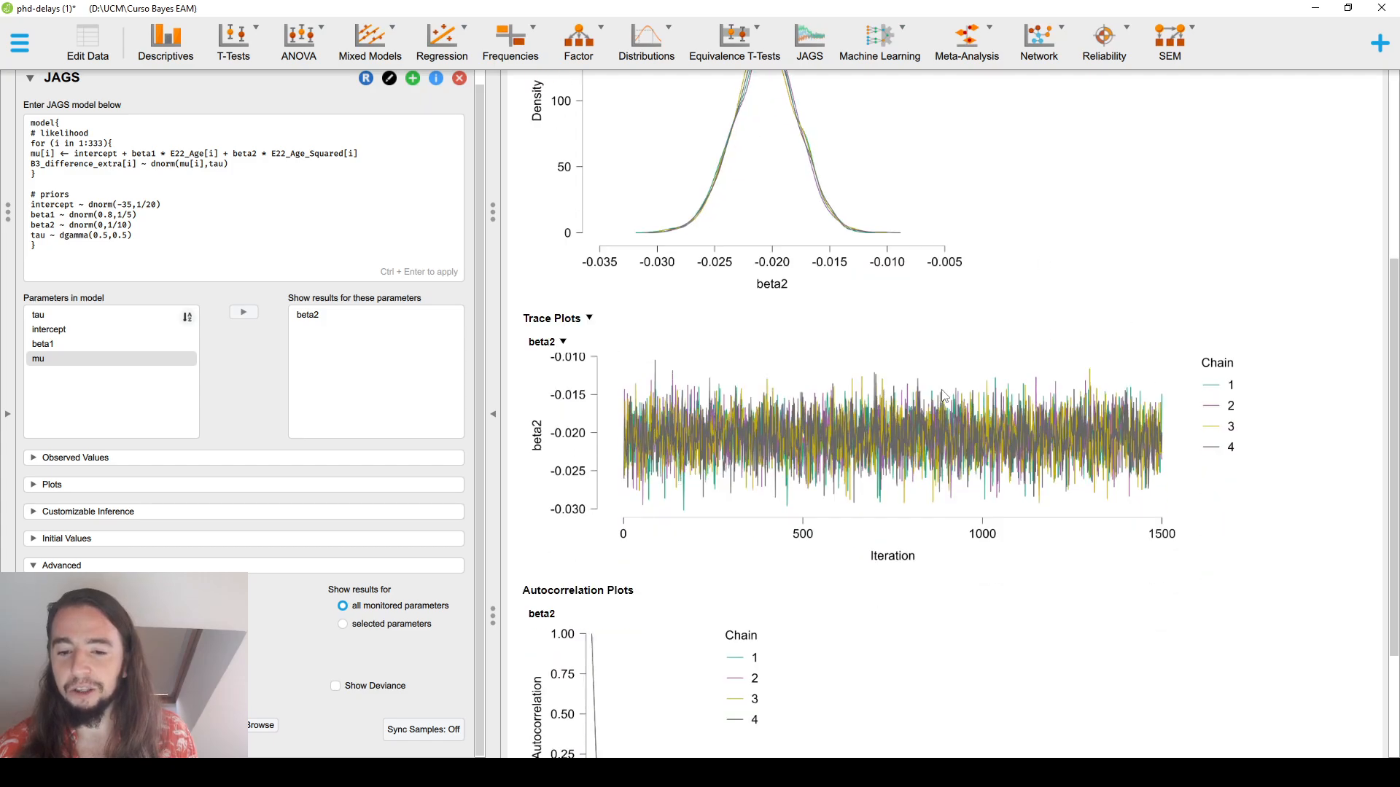
{"action": "scroll", "coordinate": [896, 474], "scroll_direction": "down", "scroll_amount": 2}
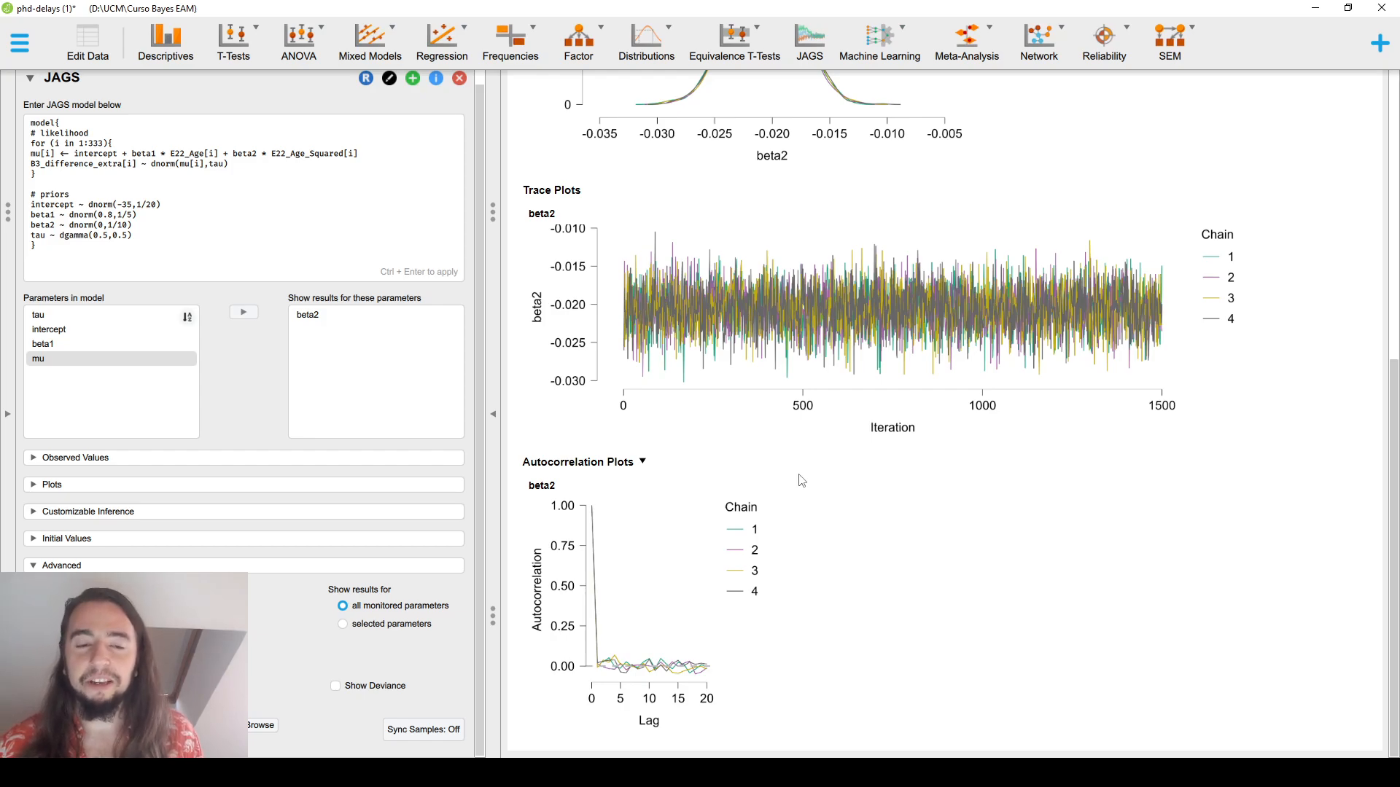
{"action": "scroll", "coordinate": [802, 481], "scroll_direction": "up", "scroll_amount": 5}
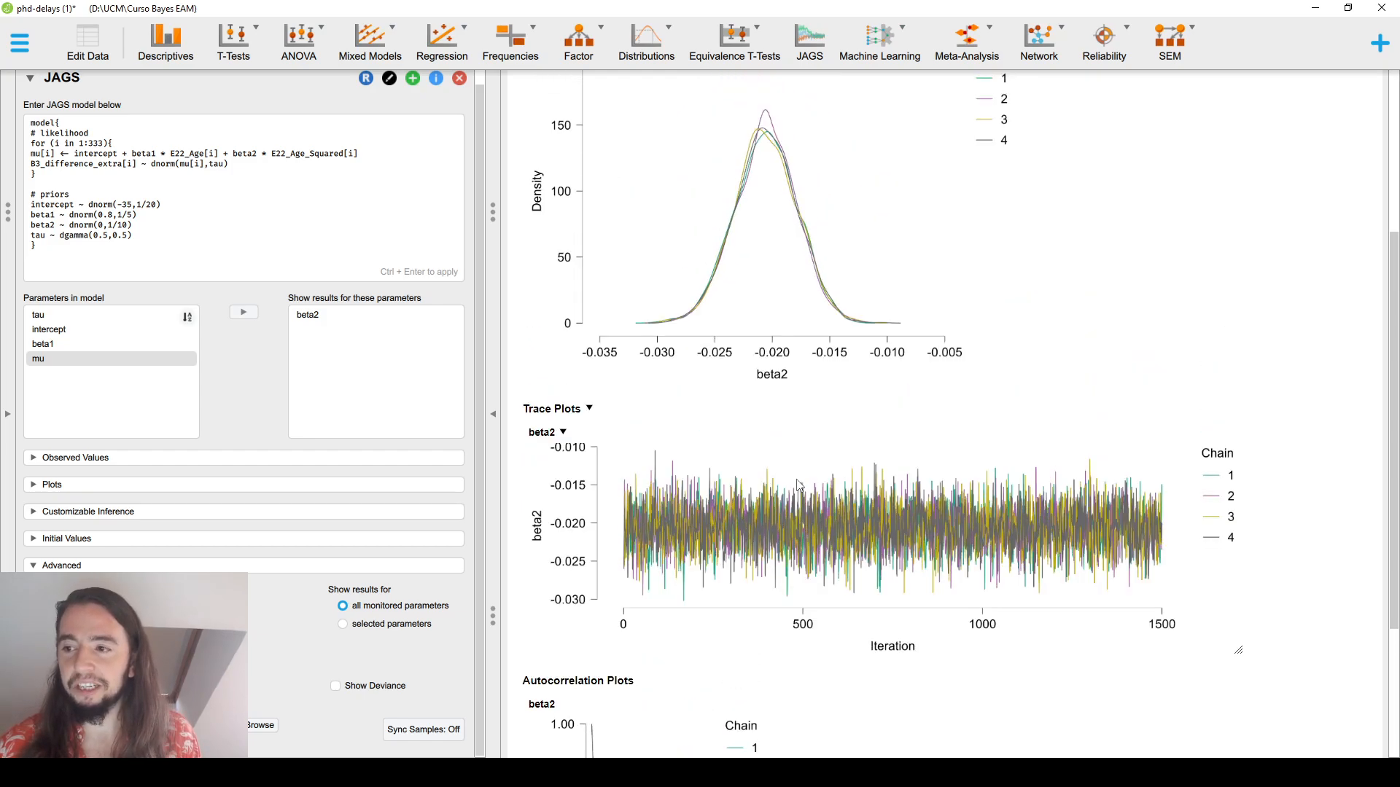
{"action": "scroll", "coordinate": [798, 490], "scroll_direction": "up", "scroll_amount": 1}
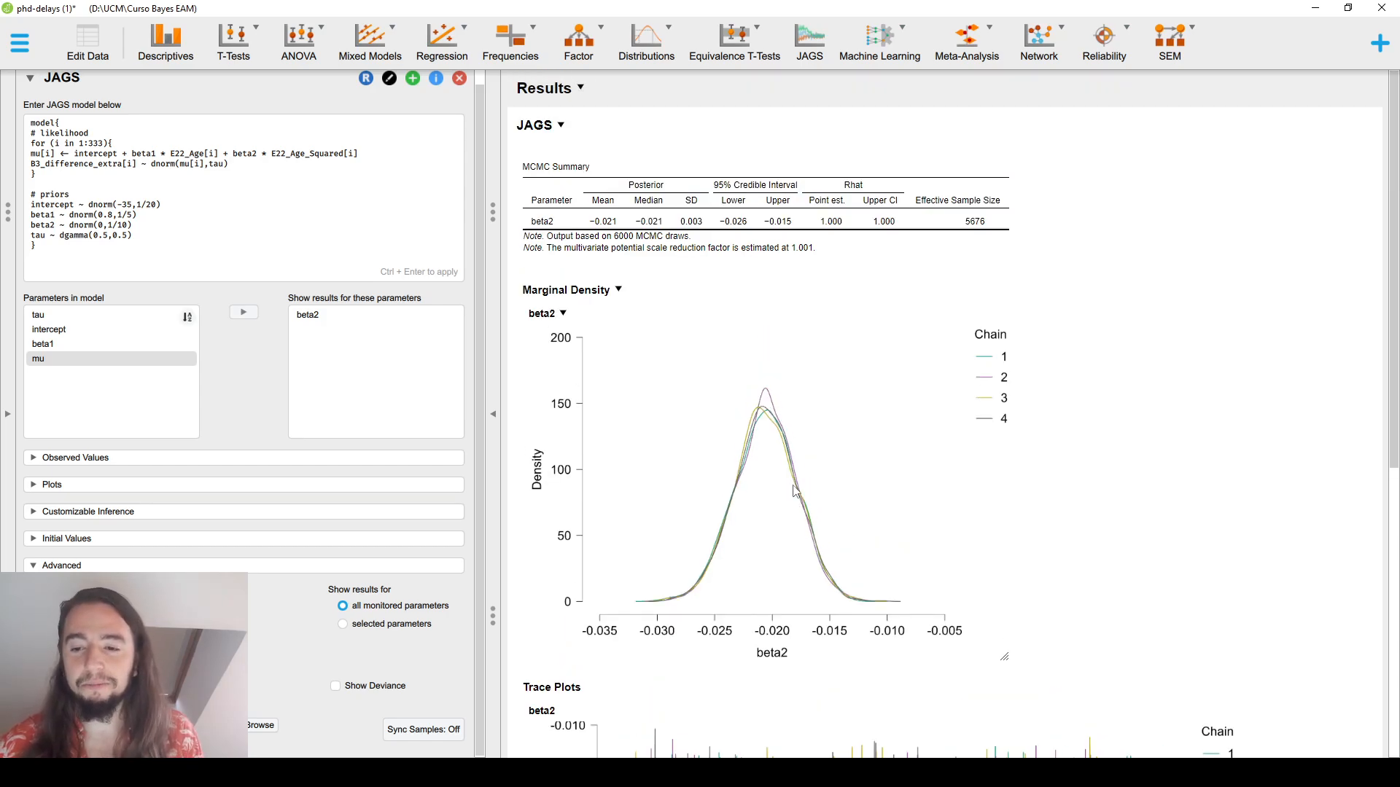
{"action": "scroll", "coordinate": [794, 492], "scroll_direction": "down", "scroll_amount": 8}
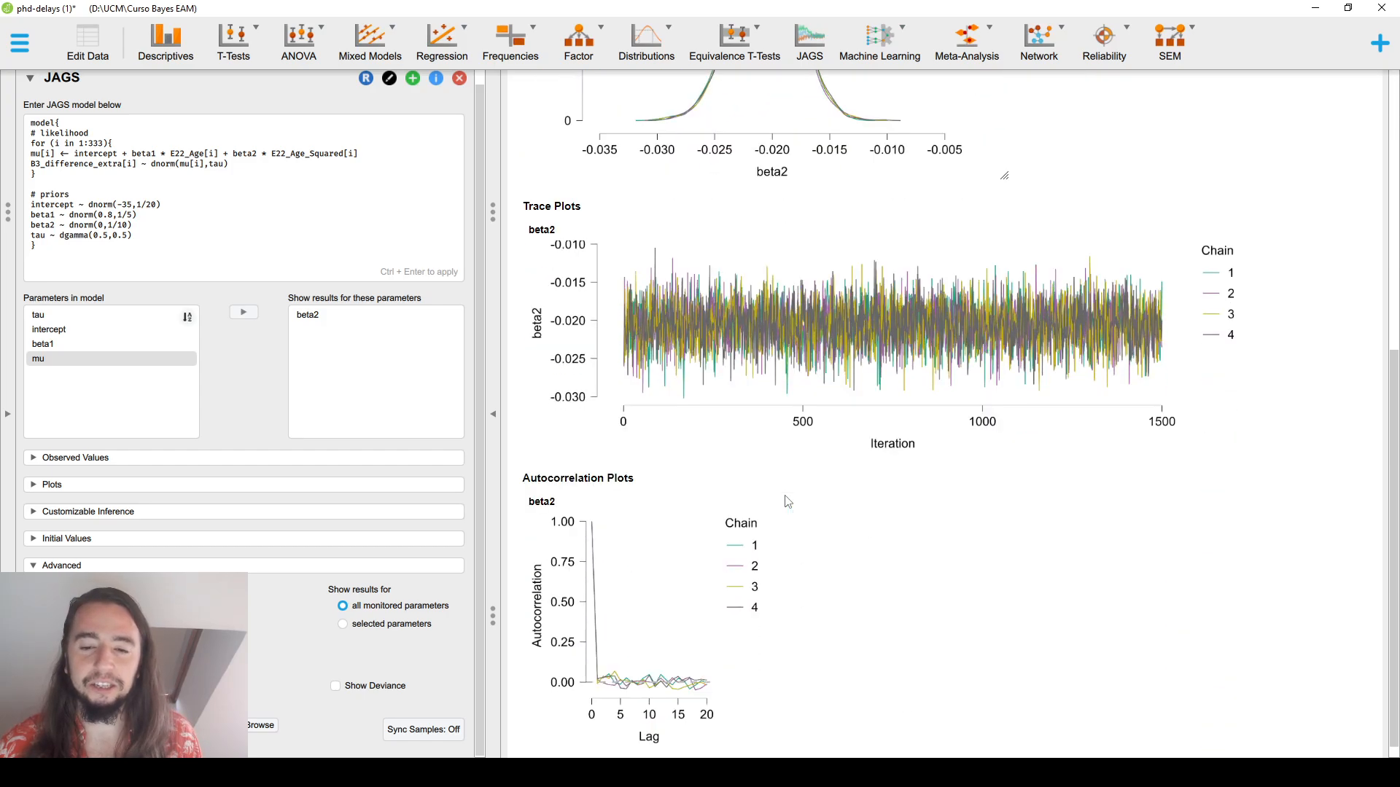
{"action": "scroll", "coordinate": [788, 502], "scroll_direction": "down", "scroll_amount": 1}
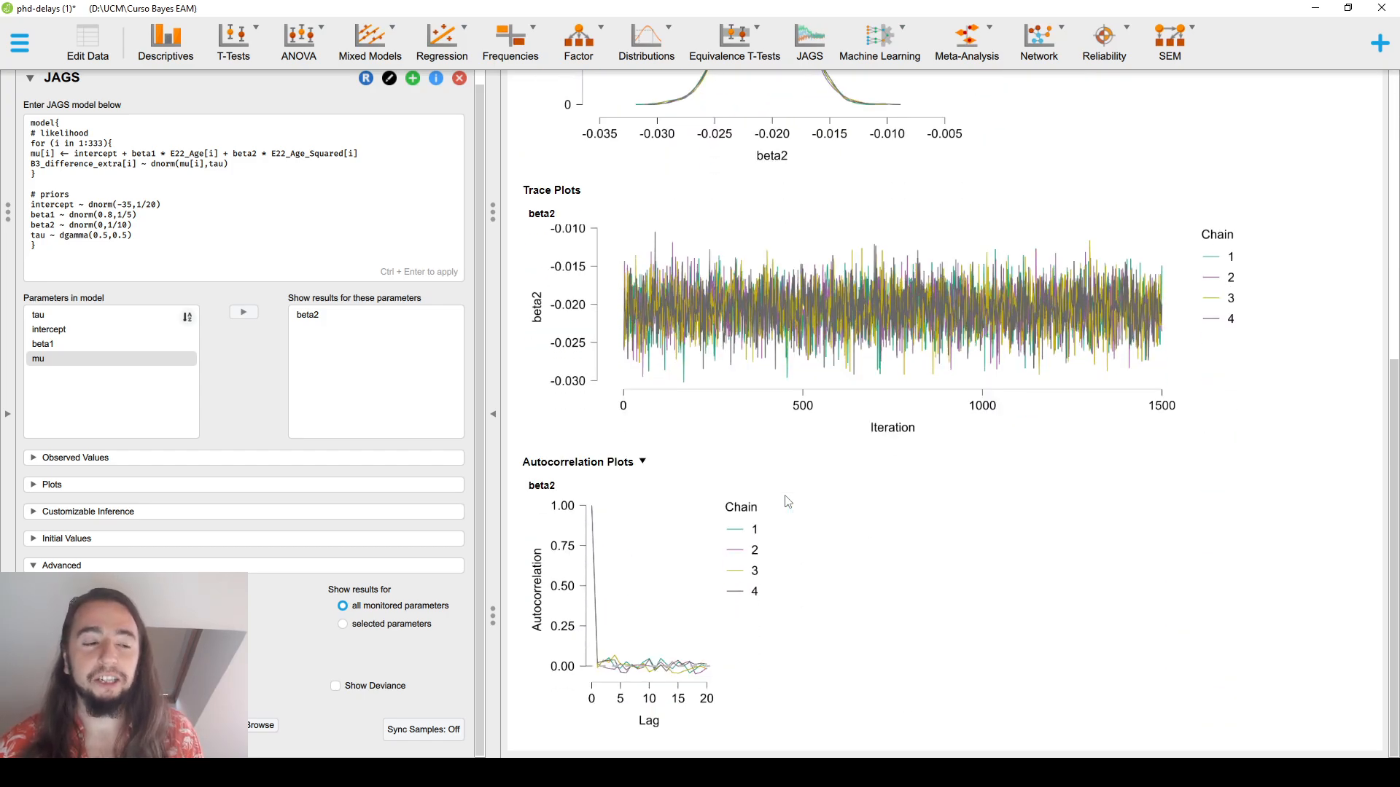
Select beta2 among the parameters whose results are shown
{"action": "left_click", "coordinate": [71, 358]}
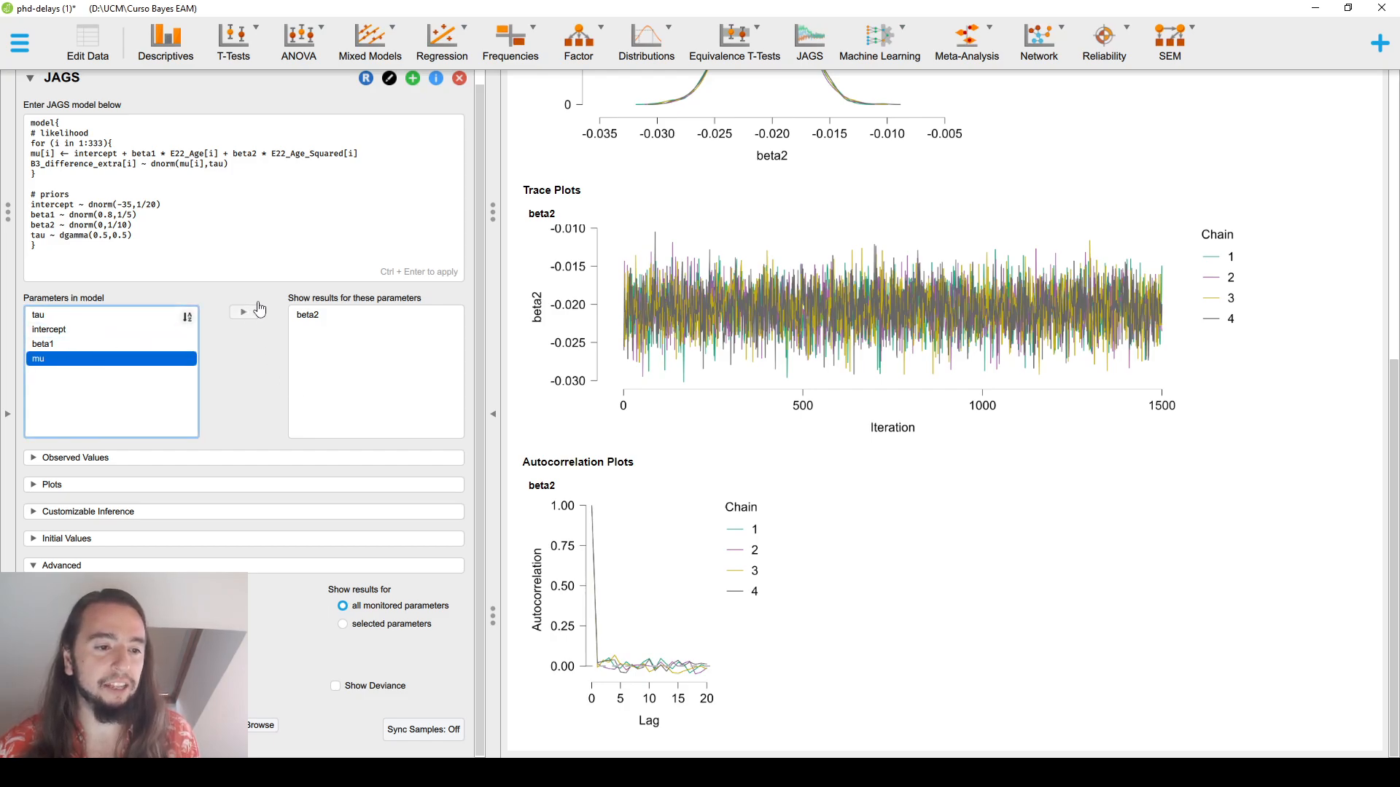
{"action": "left_click", "coordinate": [297, 315]}
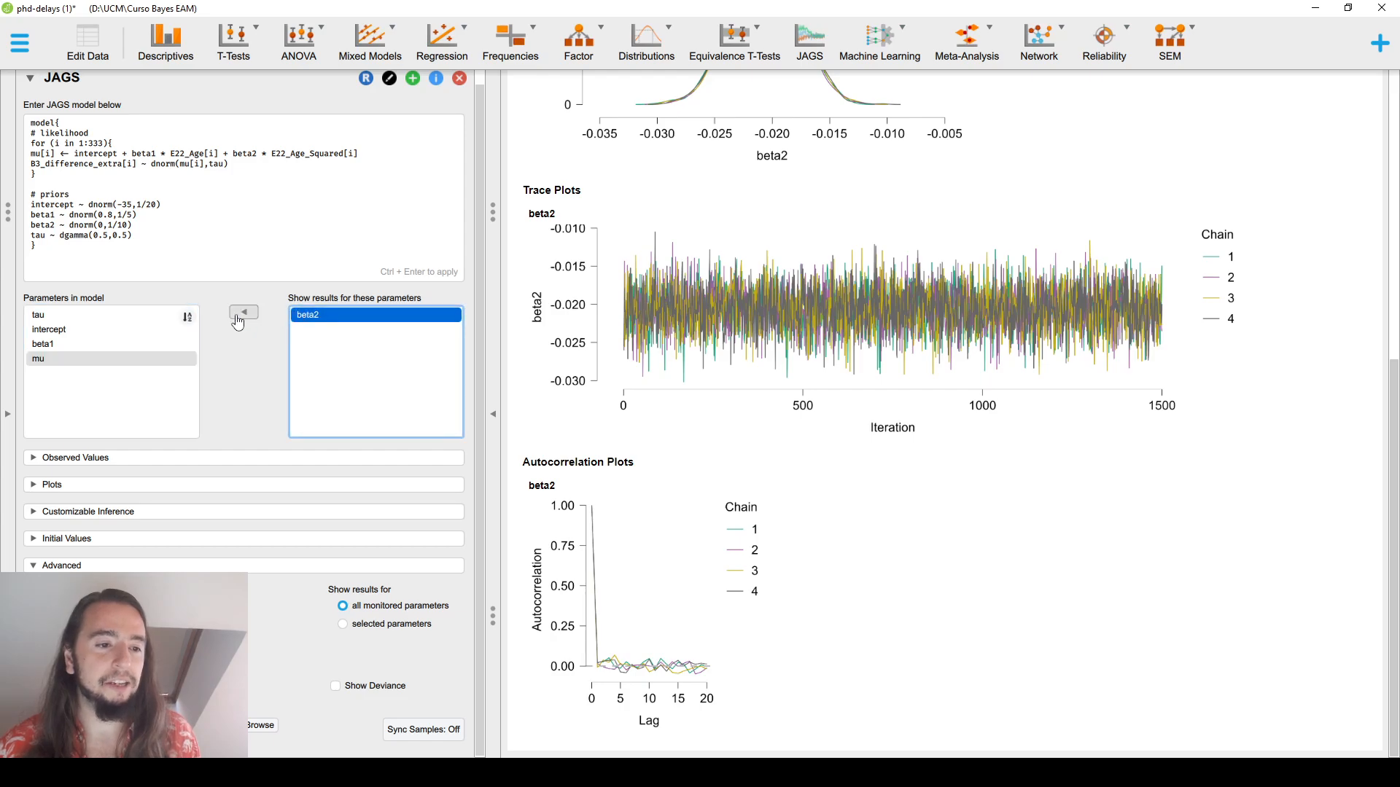